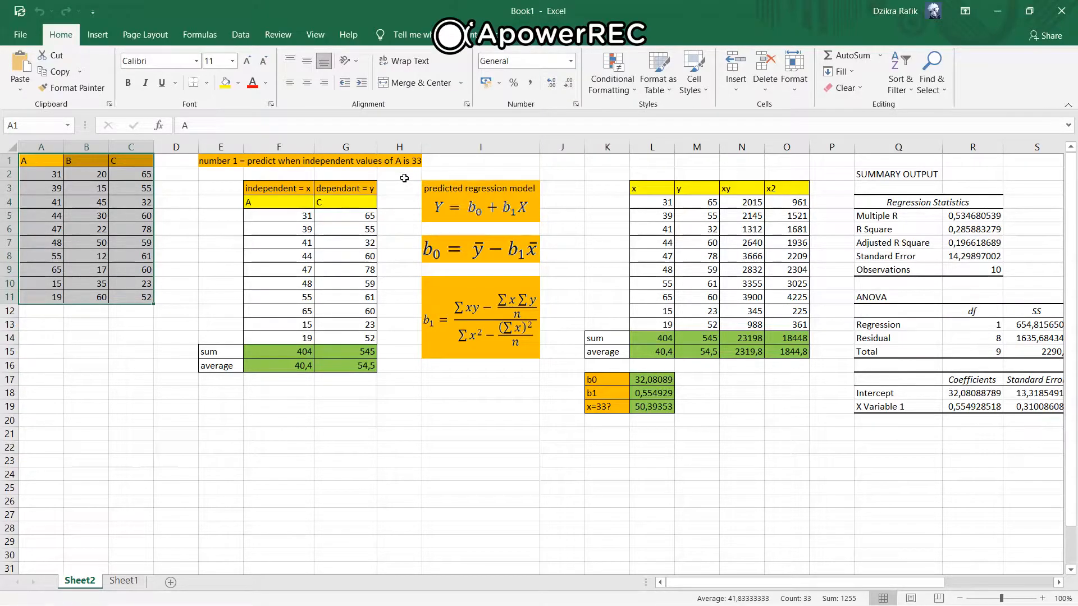
Examine which variable is independent (x, column A) and which is dependent (y, column C) in the regression data table
{"action": "left_click", "coordinate": [282, 194]}
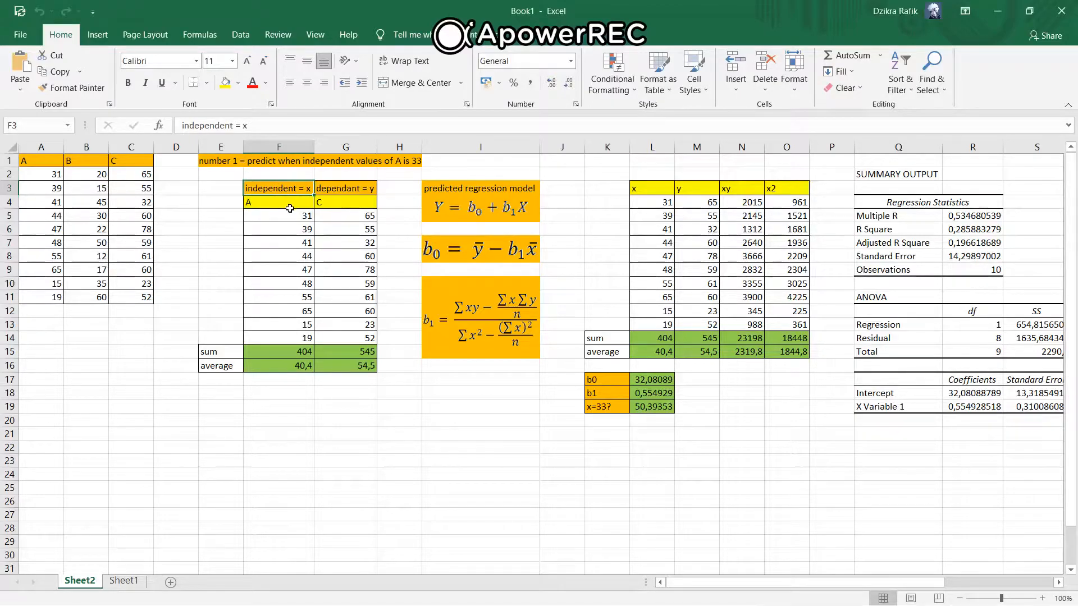
{"action": "left_click", "coordinate": [291, 209]}
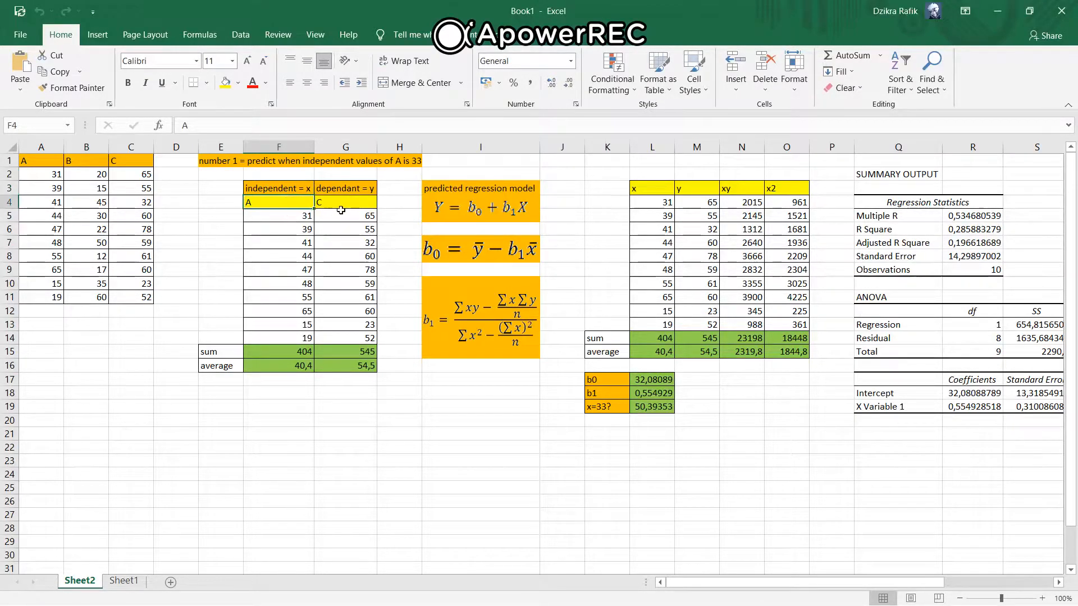
{"action": "left_click", "coordinate": [341, 209]}
{"action": "left_click", "coordinate": [281, 208]}
{"action": "left_click", "coordinate": [286, 189]}
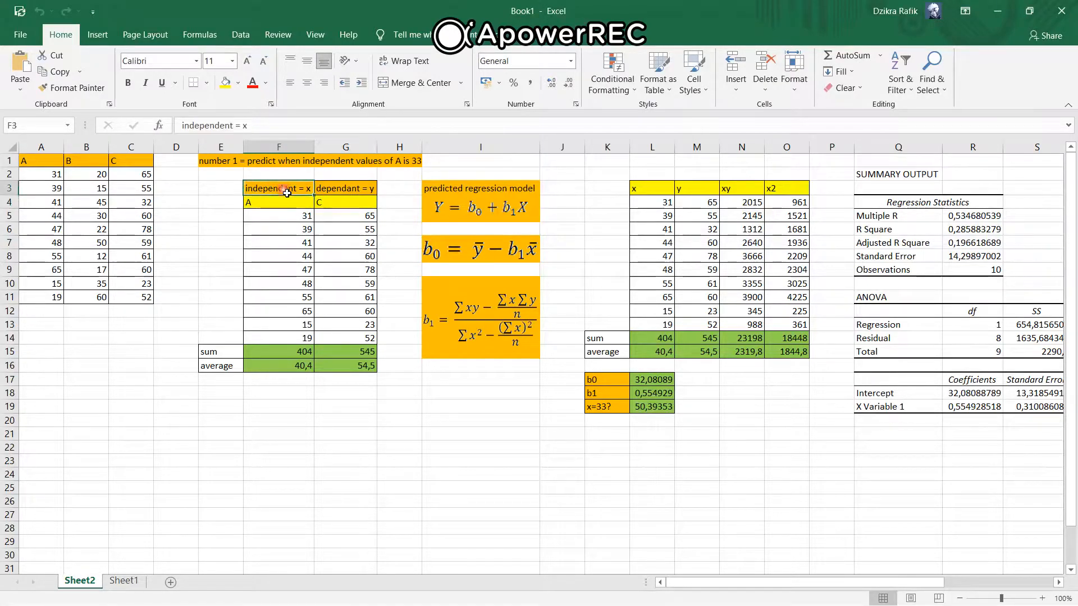
{"action": "left_click", "coordinate": [340, 207]}
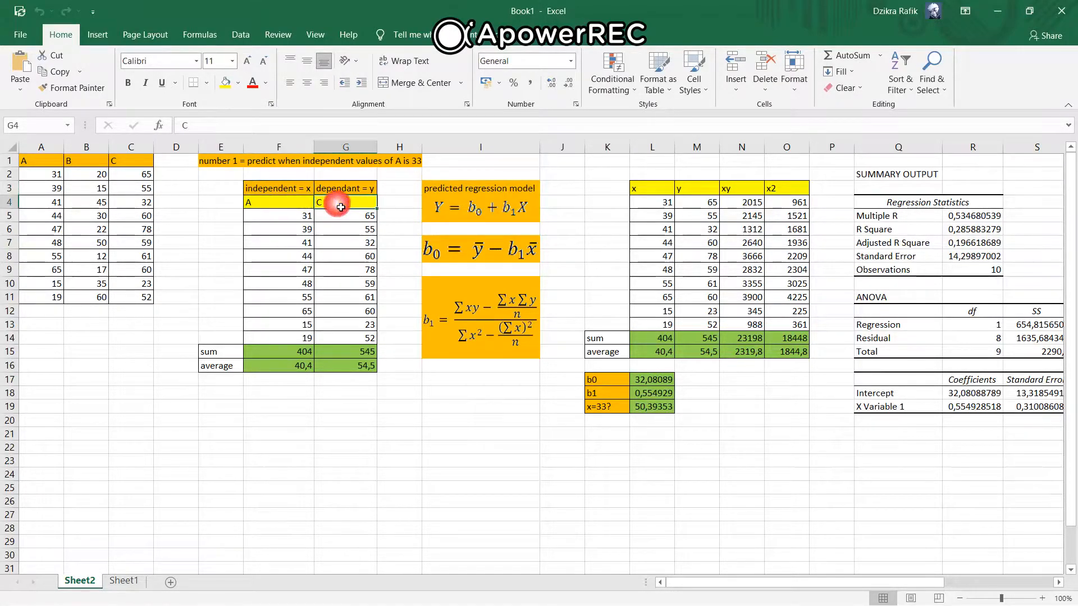
{"action": "left_click", "coordinate": [345, 190]}
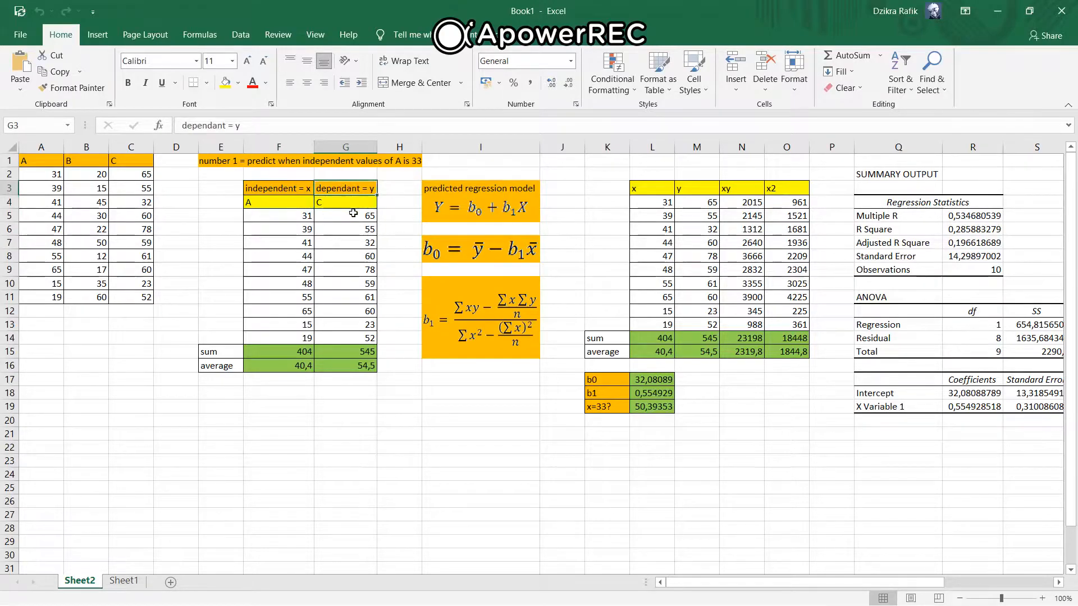
{"action": "left_click", "coordinate": [291, 191]}
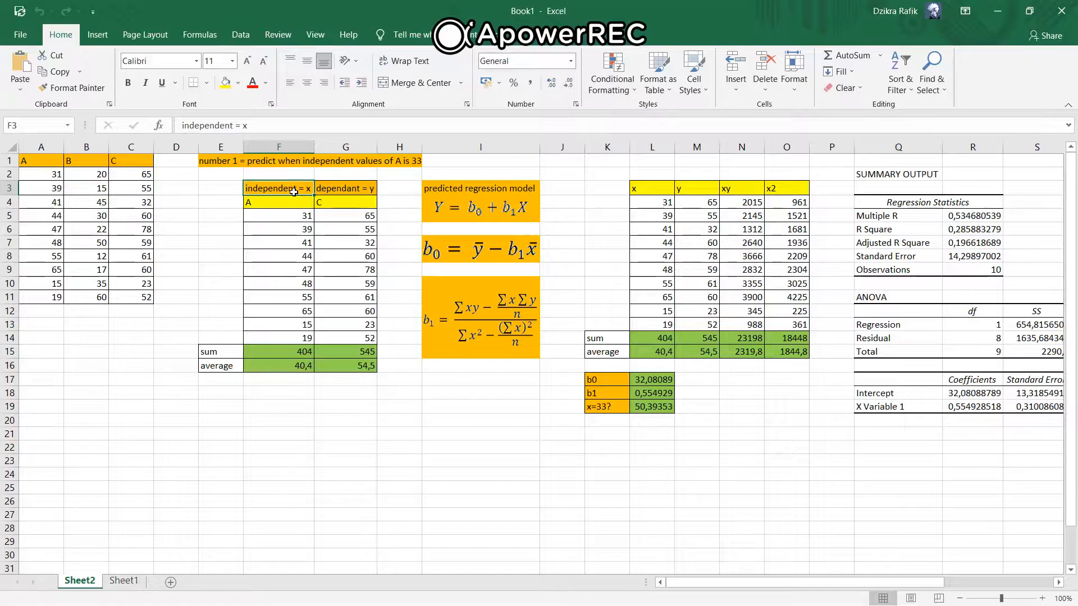
{"action": "left_click", "coordinate": [348, 192]}
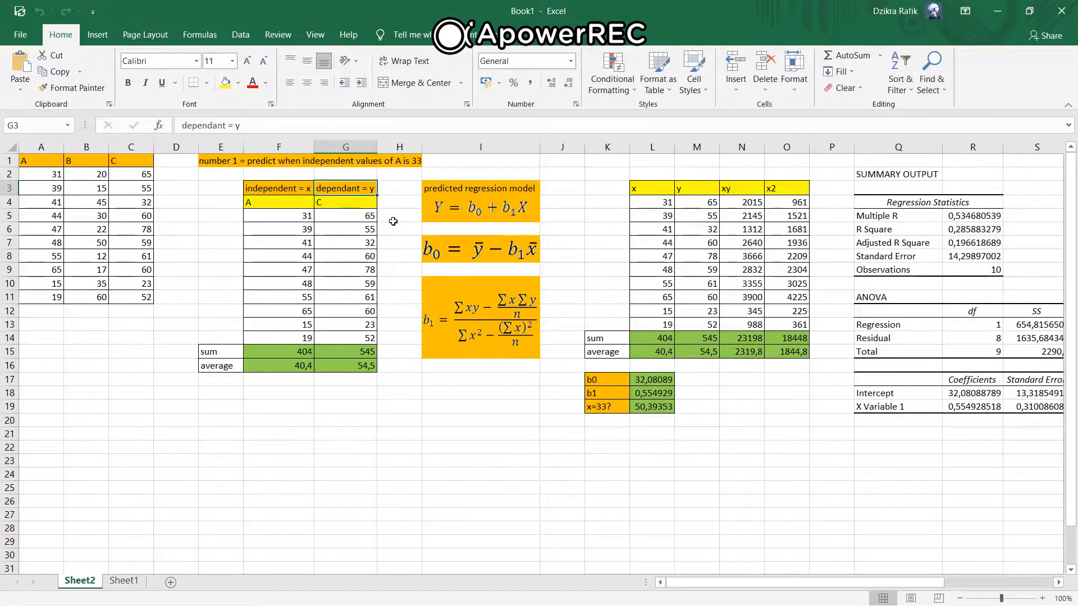
Inspect the sum and average formulas beneath the independent and dependent columns in F15:G16
{"action": "left_click", "coordinate": [333, 403]}
{"action": "left_click", "coordinate": [298, 354]}
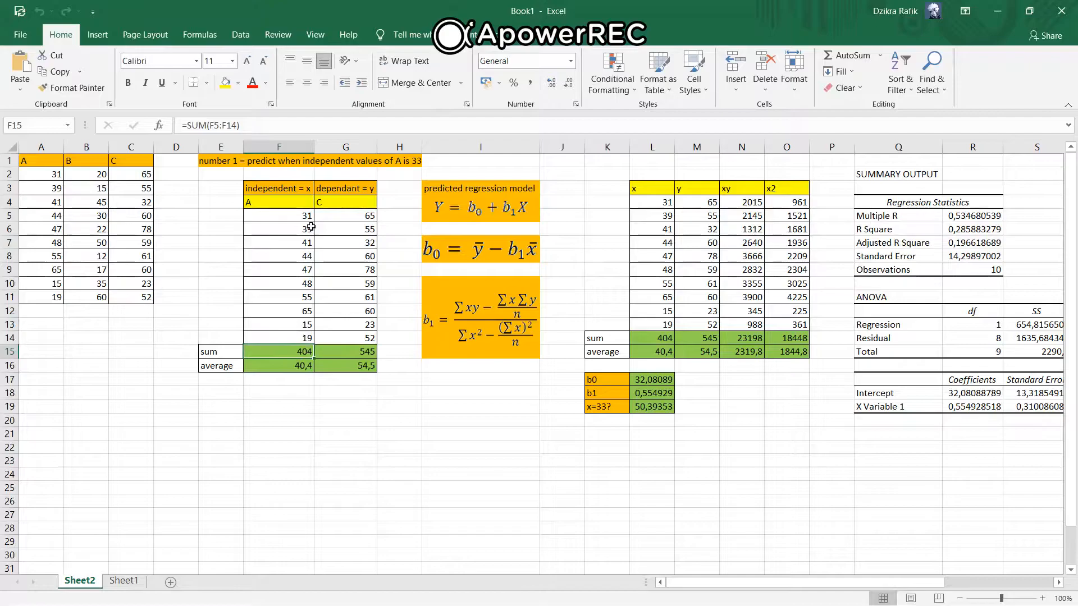
{"action": "left_click", "coordinate": [352, 359]}
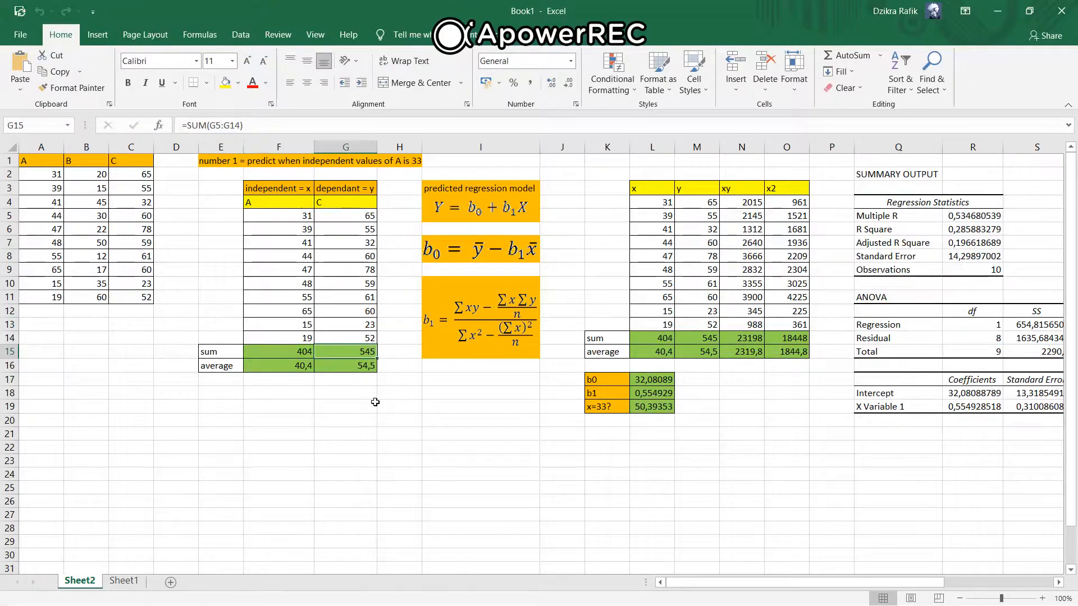
{"action": "left_click", "coordinate": [299, 371]}
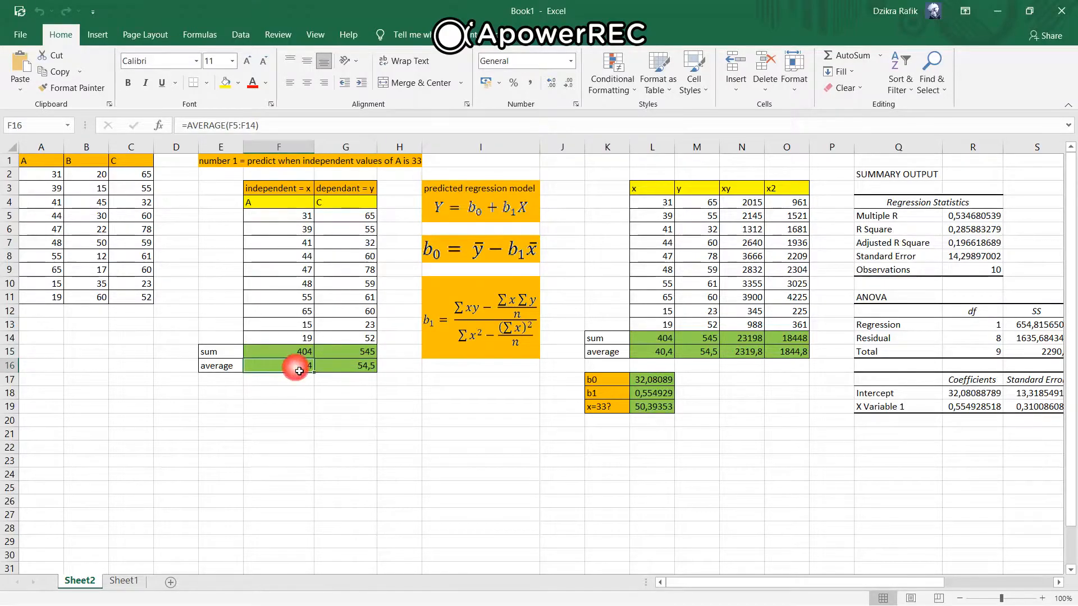
{"action": "left_click", "coordinate": [357, 371]}
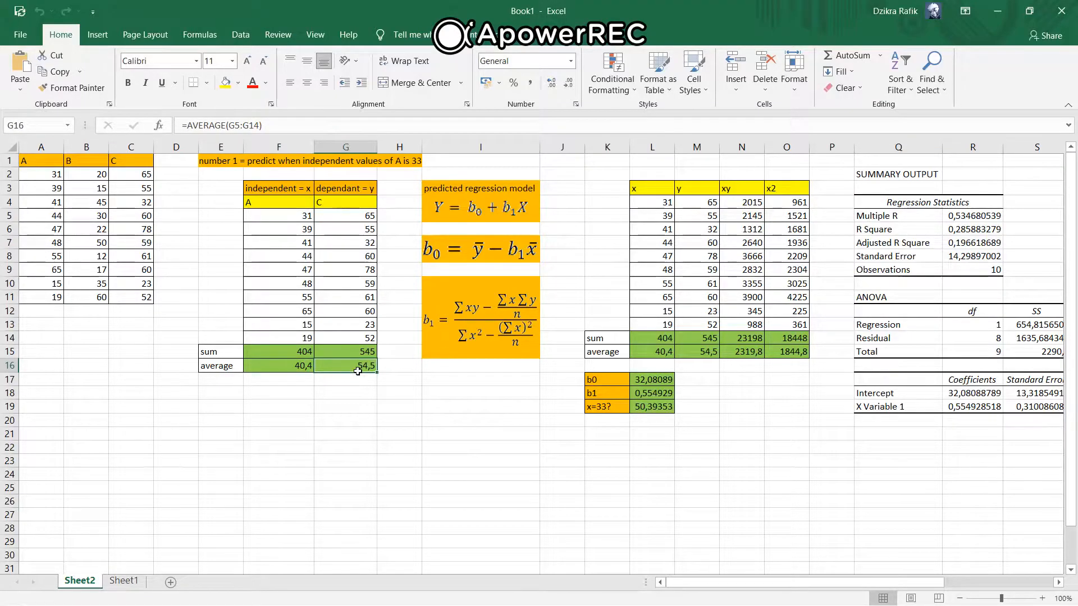
Examine the predicted regression model equation and the formulas for b0 and b1 beside the data table
{"action": "left_click", "coordinate": [417, 202]}
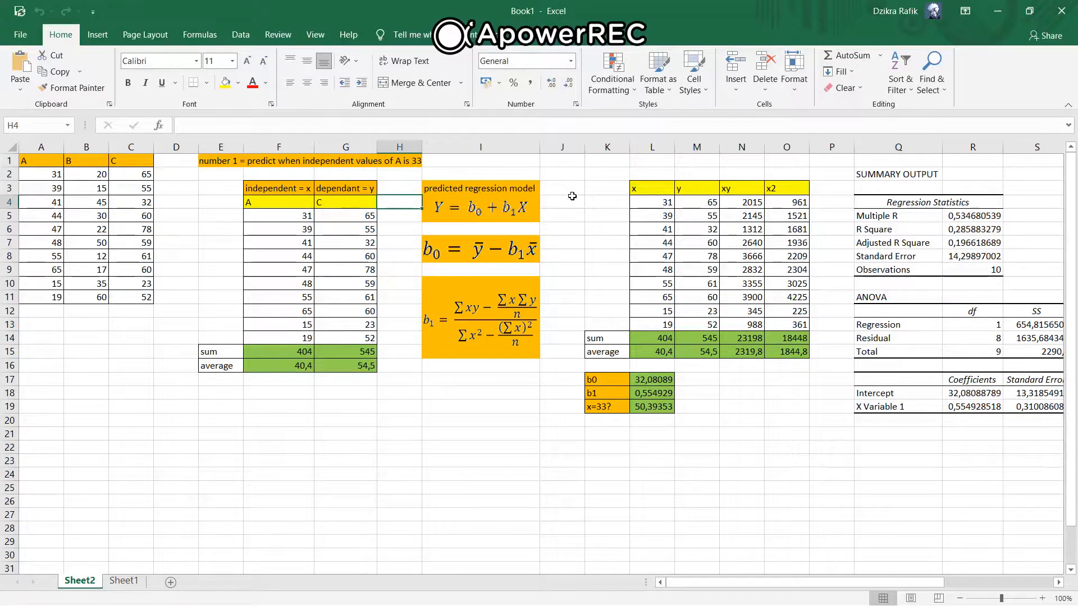
{"action": "left_click", "coordinate": [568, 190]}
{"action": "left_click", "coordinate": [562, 213]}
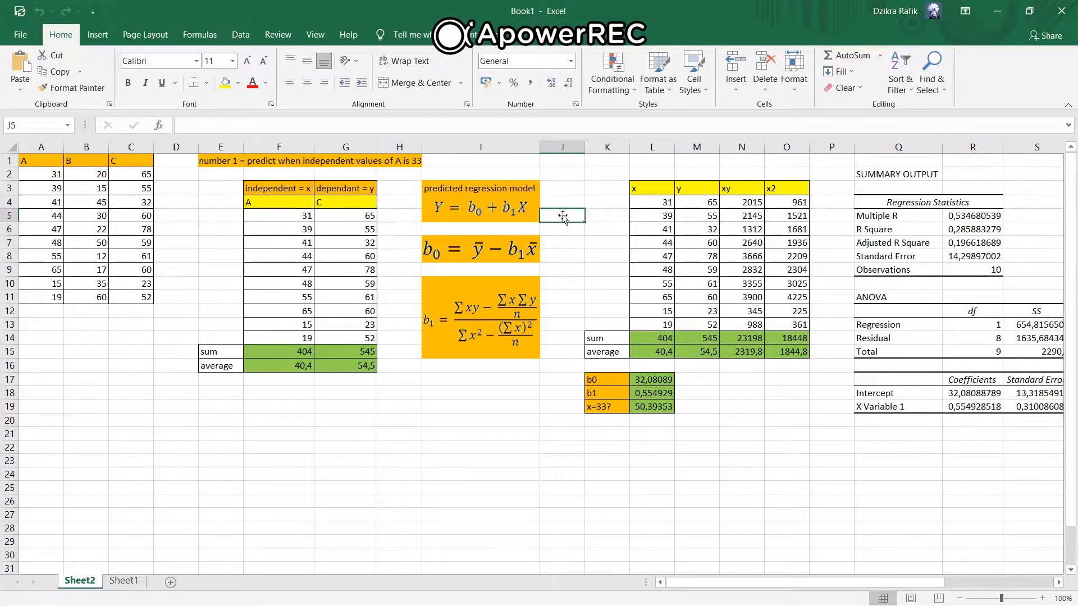
{"action": "left_click", "coordinate": [567, 256]}
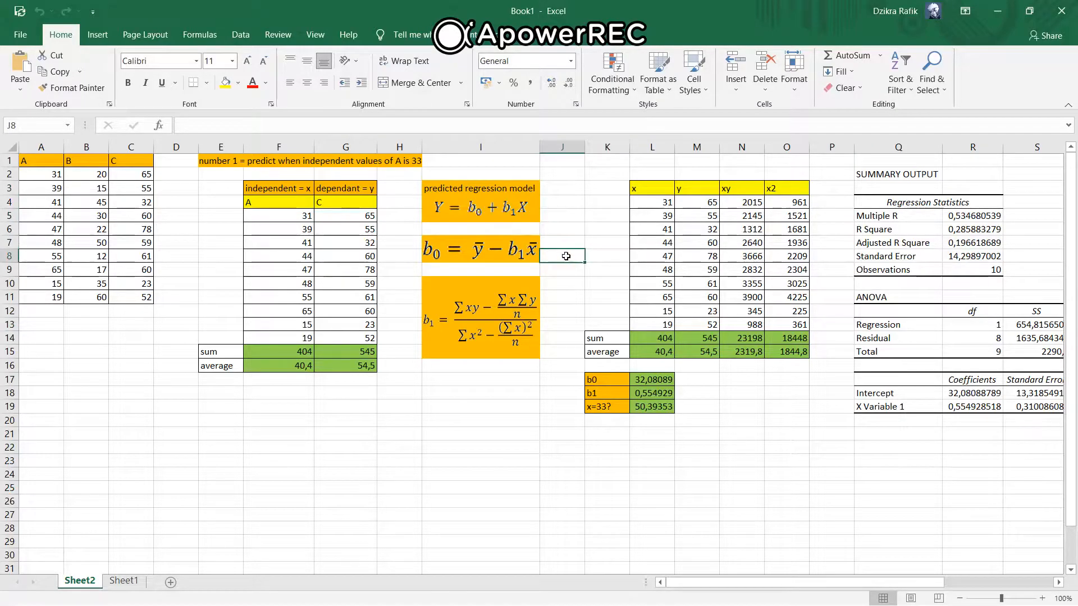
{"action": "left_click_drag", "start_coordinate": [412, 244], "coordinate": [561, 258]}
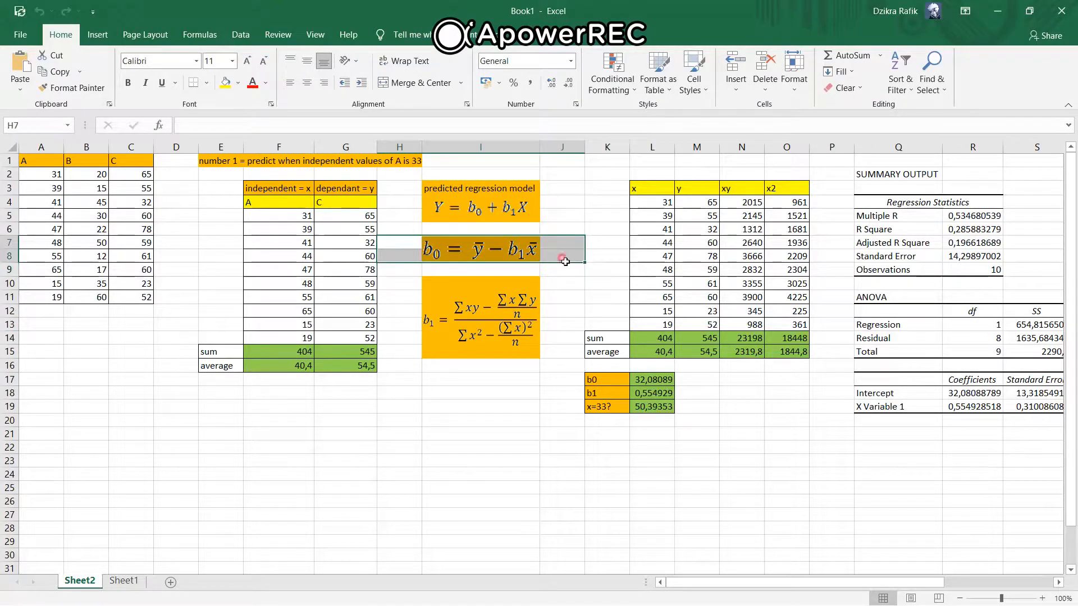
{"action": "left_click", "coordinate": [414, 289]}
{"action": "left_click_drag", "start_coordinate": [413, 289], "coordinate": [541, 366]}
{"action": "left_click", "coordinate": [511, 410]}
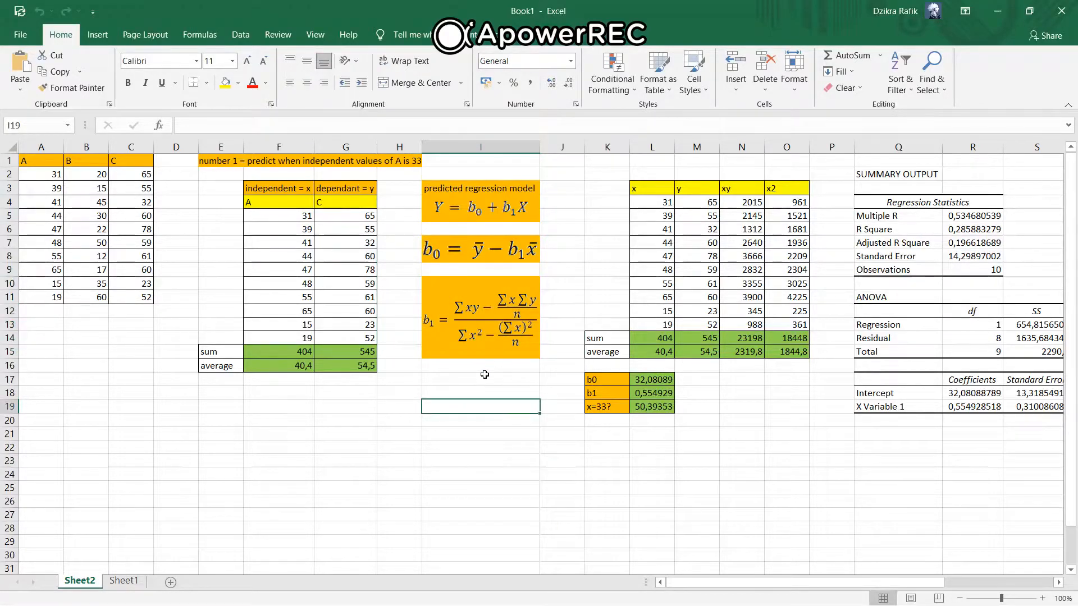
{"action": "left_click", "coordinate": [405, 234]}
{"action": "left_click_drag", "start_coordinate": [410, 245], "coordinate": [551, 259]}
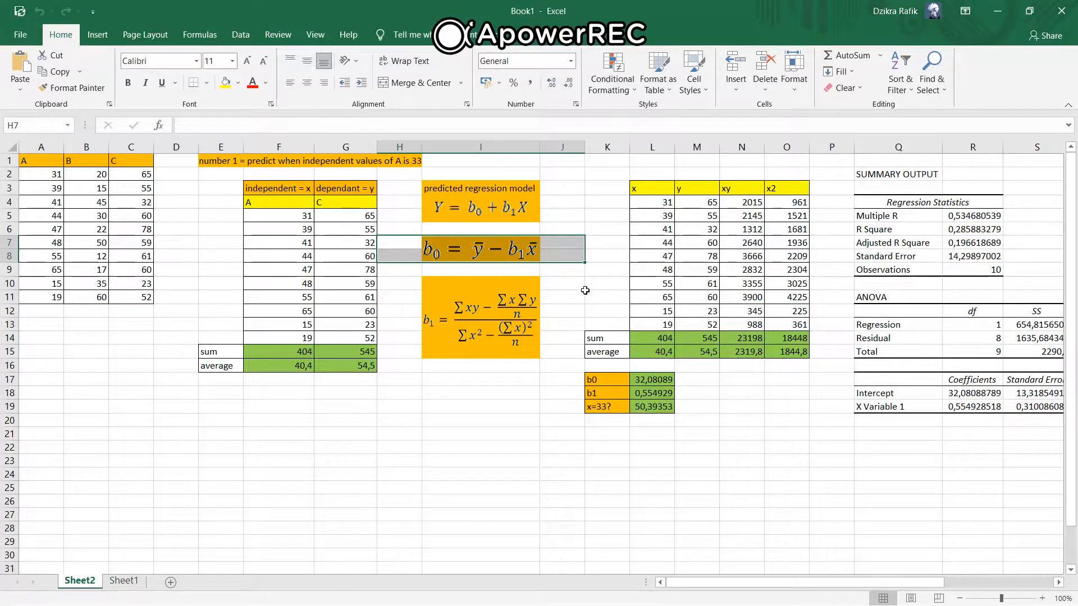
Review the x, y, xy and x2 column headings and the formula for the first xy product
{"action": "left_click", "coordinate": [598, 196]}
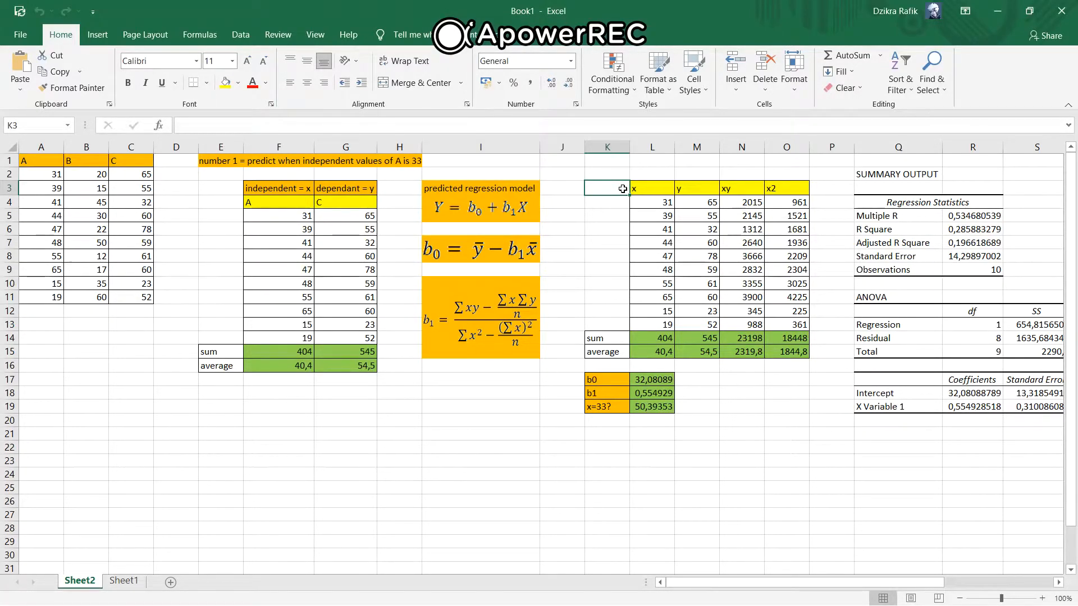
{"action": "left_click", "coordinate": [663, 193]}
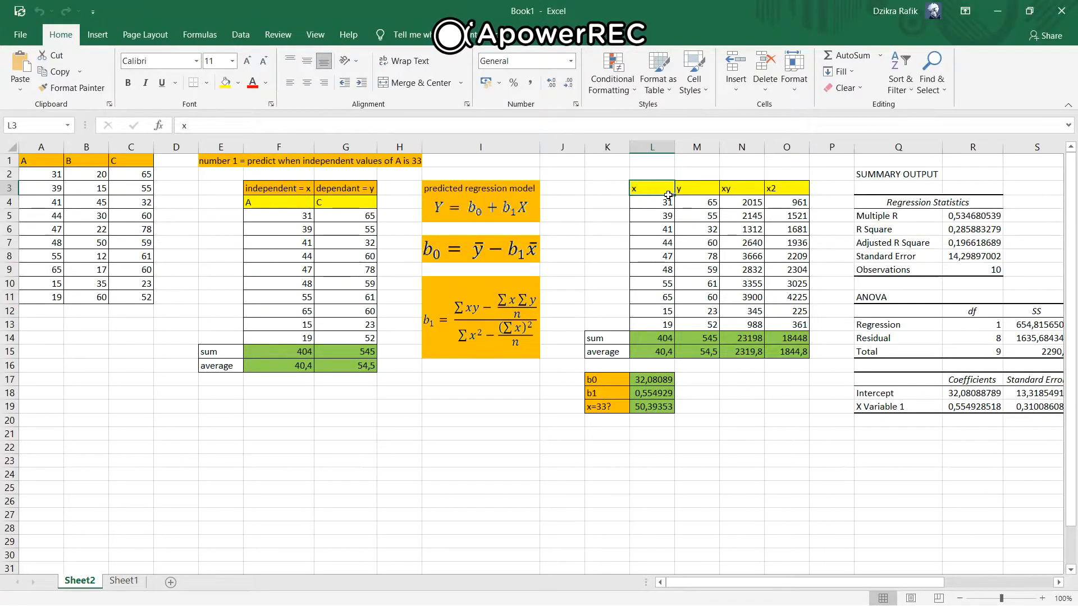
{"action": "left_click", "coordinate": [694, 191]}
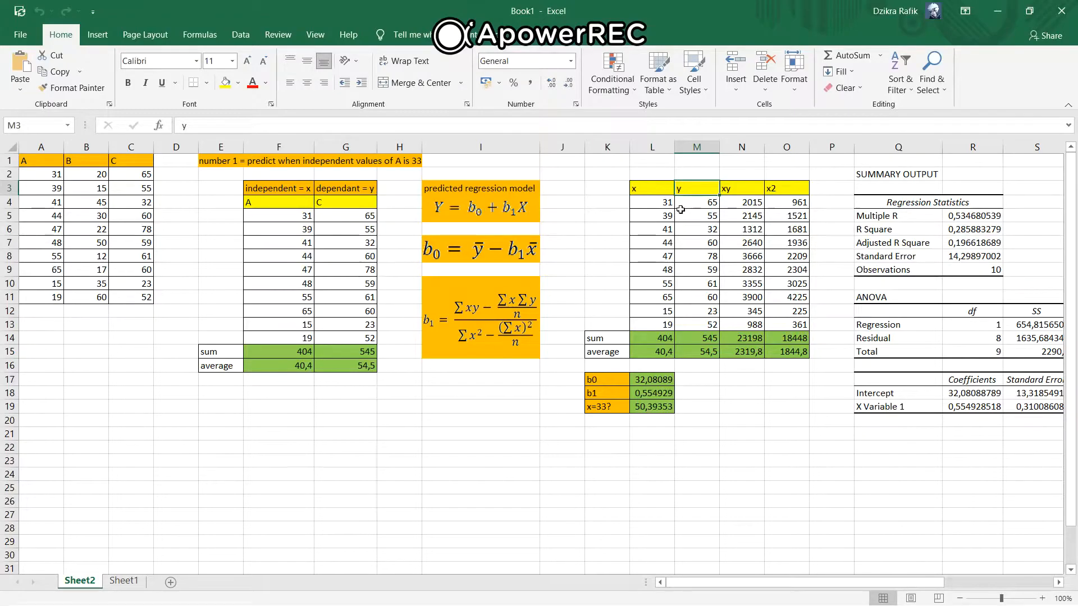
{"action": "left_click", "coordinate": [742, 190]}
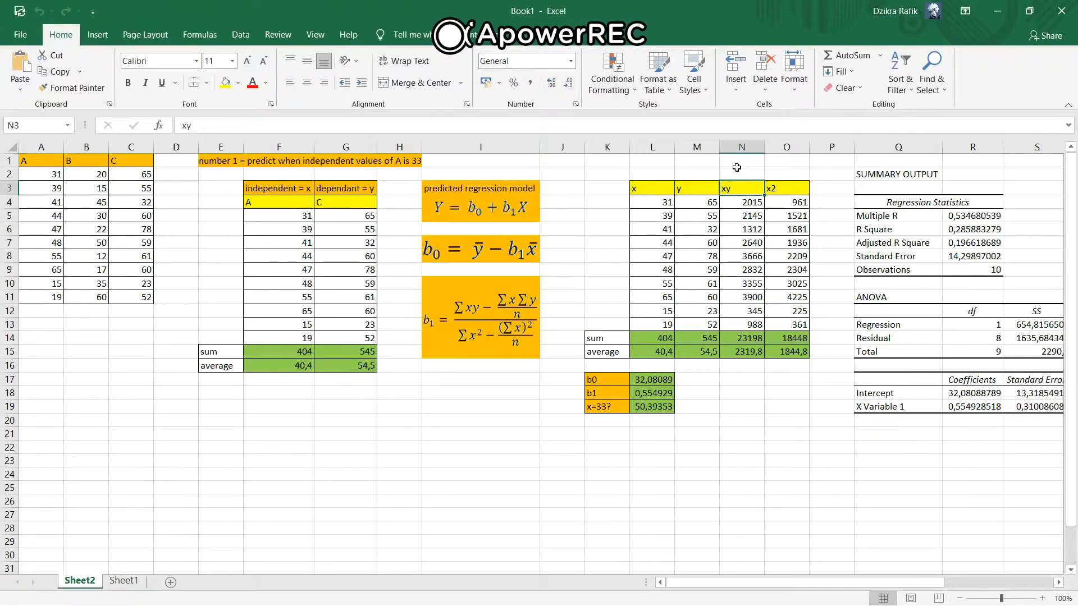
{"action": "left_click", "coordinate": [794, 187]}
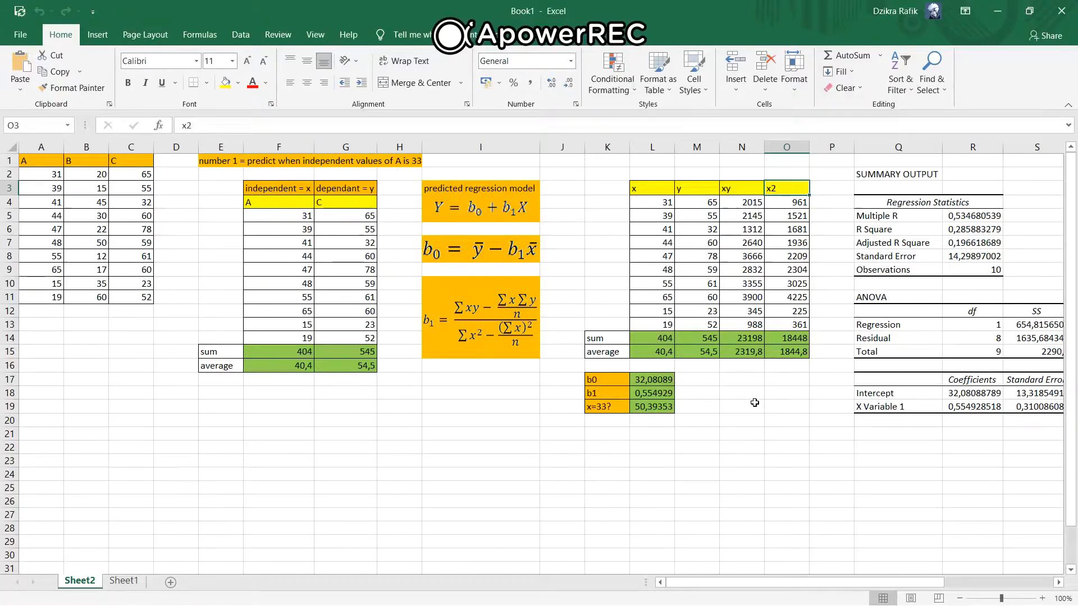
{"action": "left_click", "coordinate": [668, 203]}
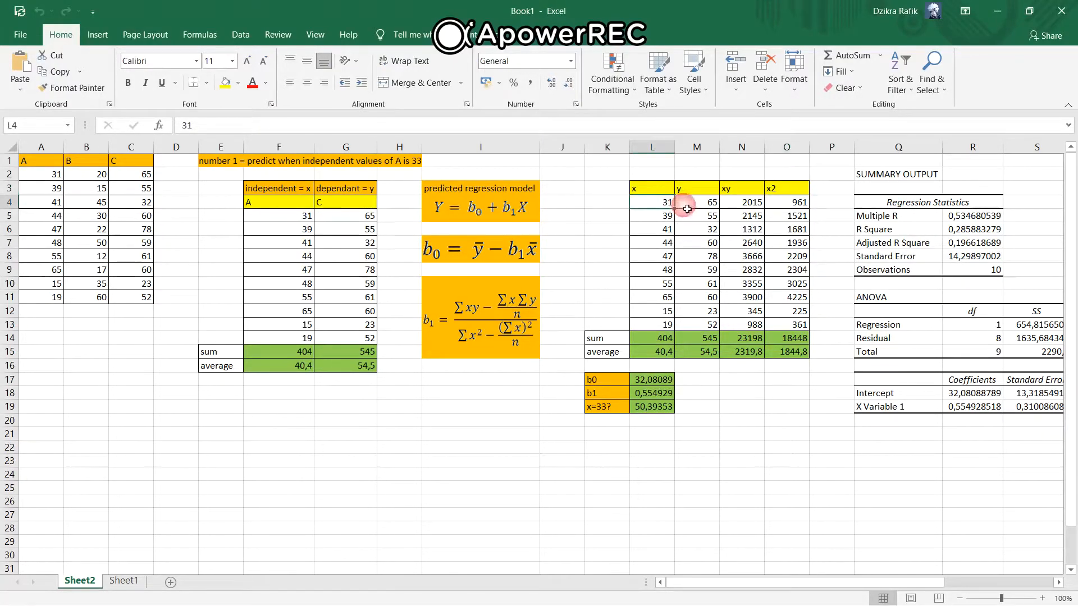
{"action": "left_click", "coordinate": [735, 203]}
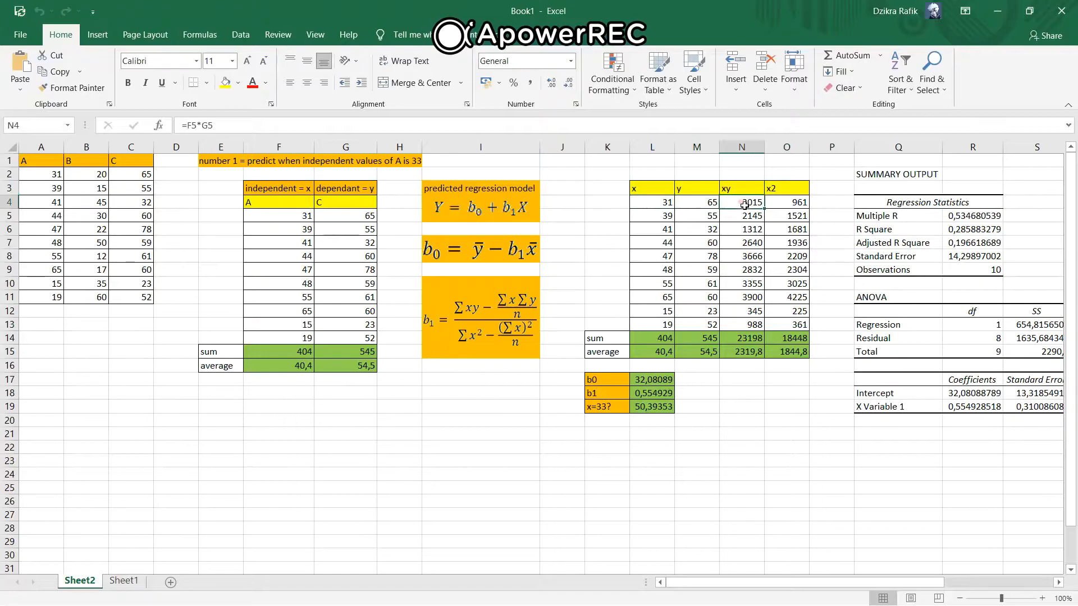
Inspect the sum formulas for the x, y, xy and x2 columns in row 14
{"action": "left_click", "coordinate": [668, 342]}
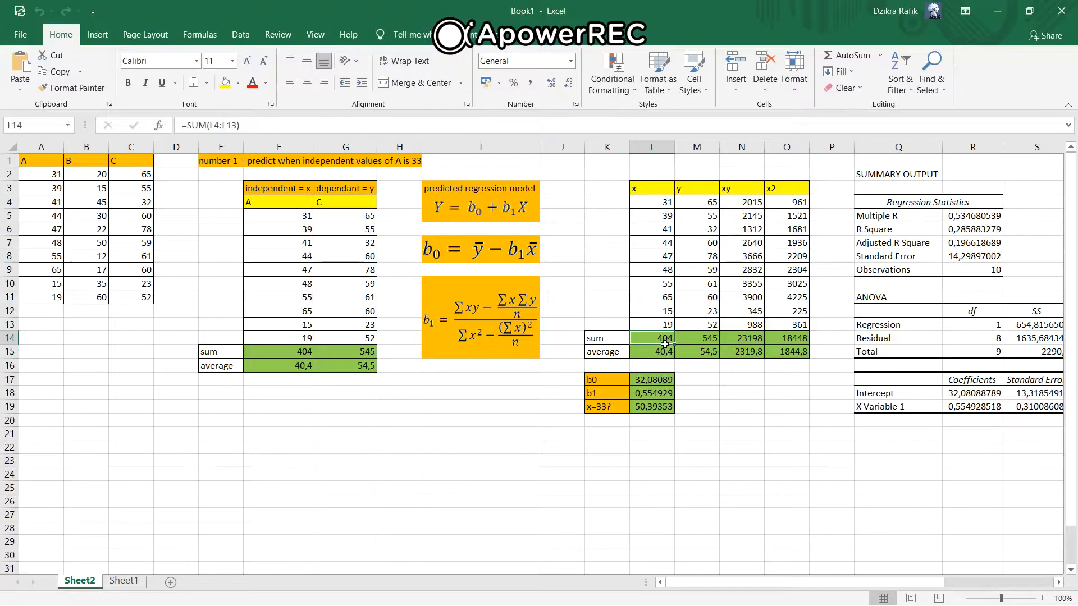
{"action": "left_click", "coordinate": [711, 343]}
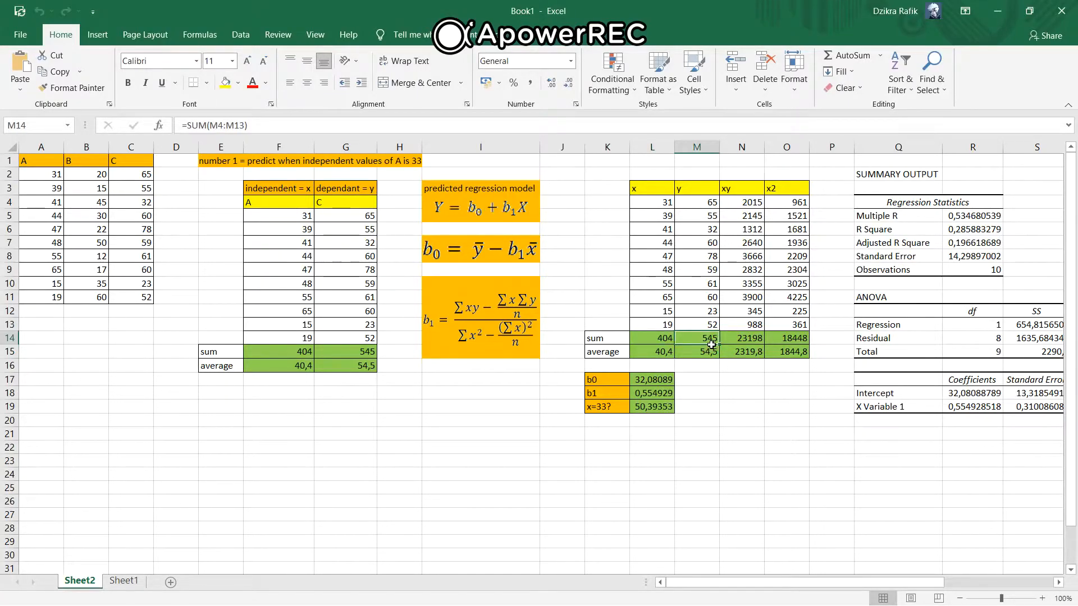
{"action": "left_click", "coordinate": [740, 339]}
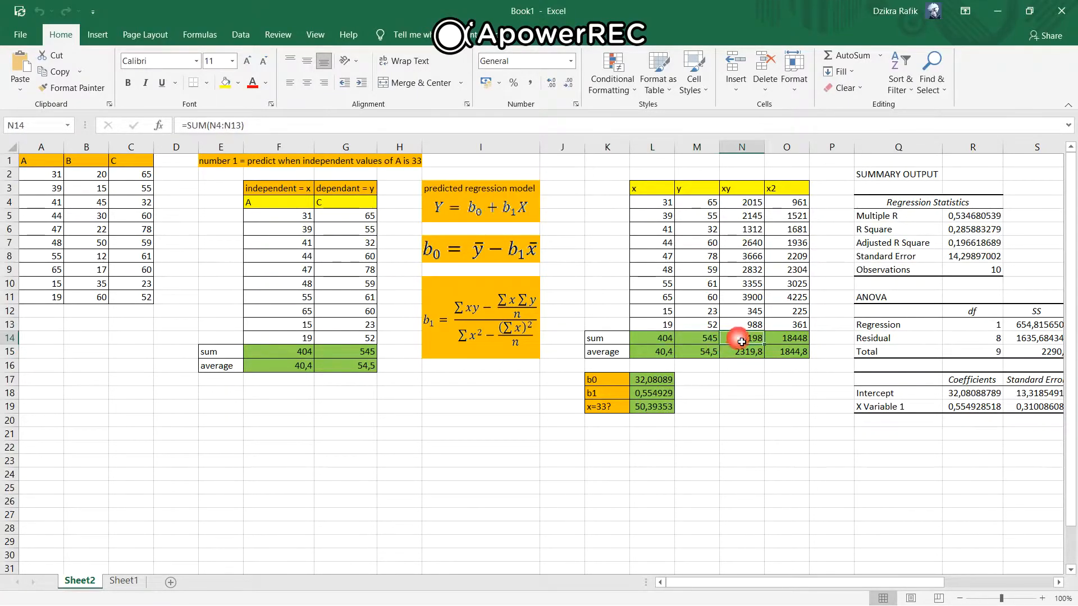
{"action": "left_click", "coordinate": [779, 340]}
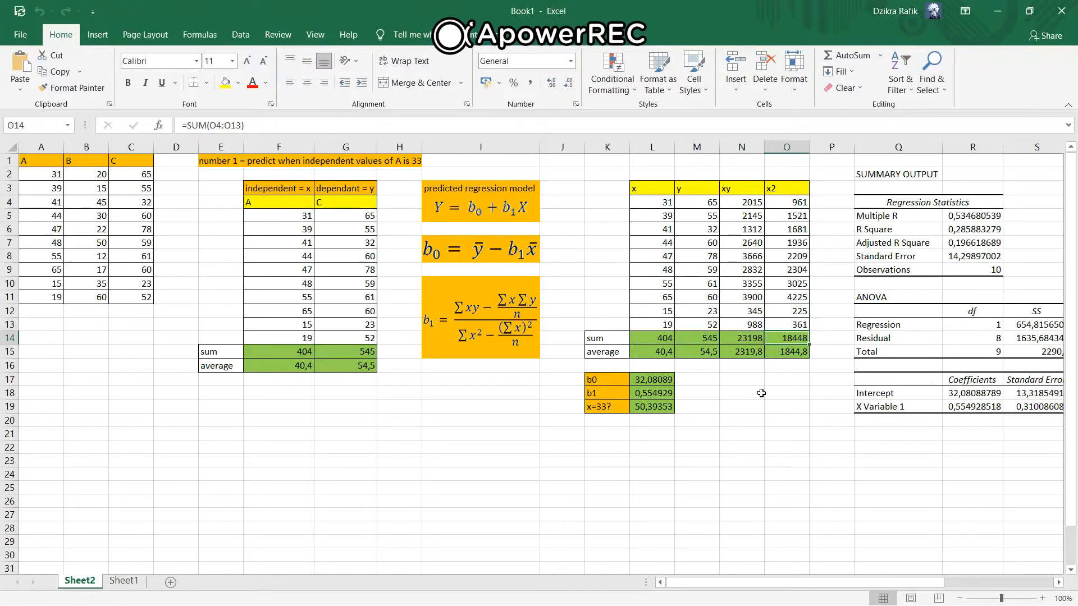
Inspect the average formulas for the x, y, xy and x2 columns in row 15
{"action": "double_click", "coordinate": [668, 352]}
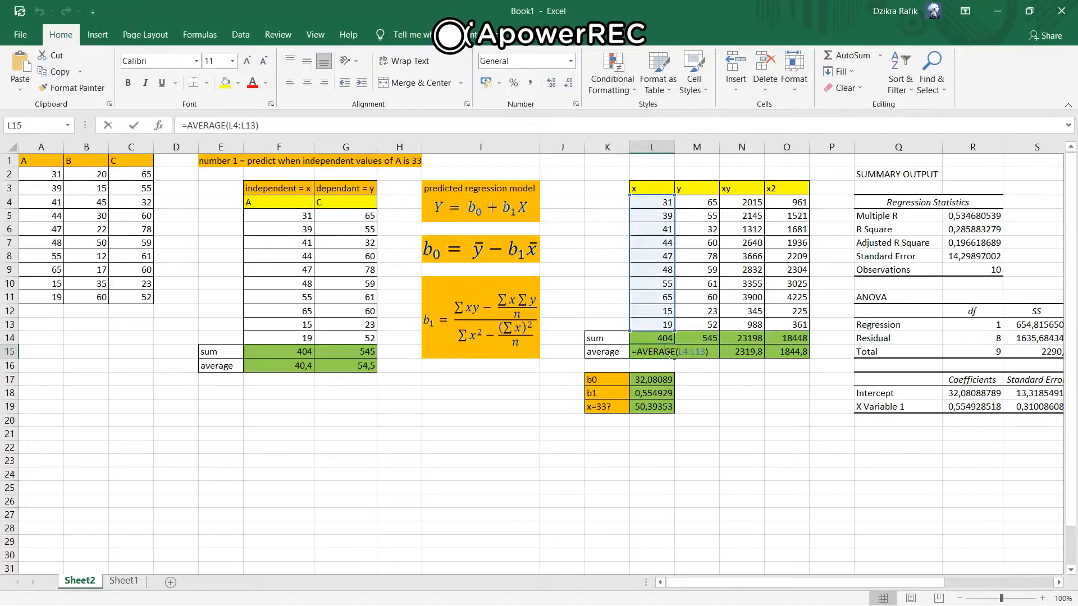
{"action": "left_click", "coordinate": [712, 379]}
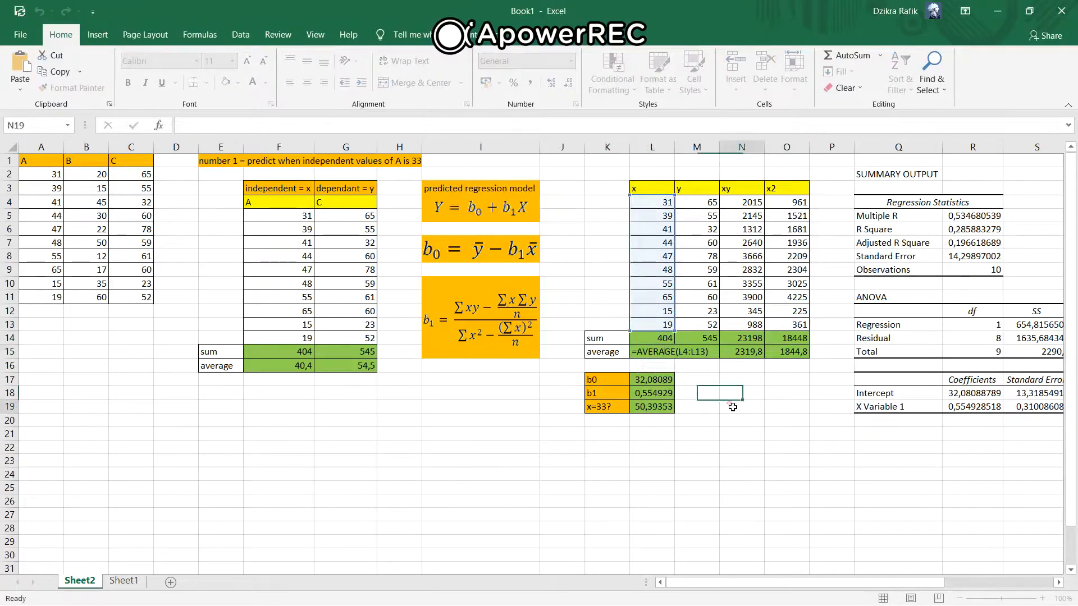
{"action": "left_click", "coordinate": [659, 357]}
{"action": "left_click", "coordinate": [701, 358]}
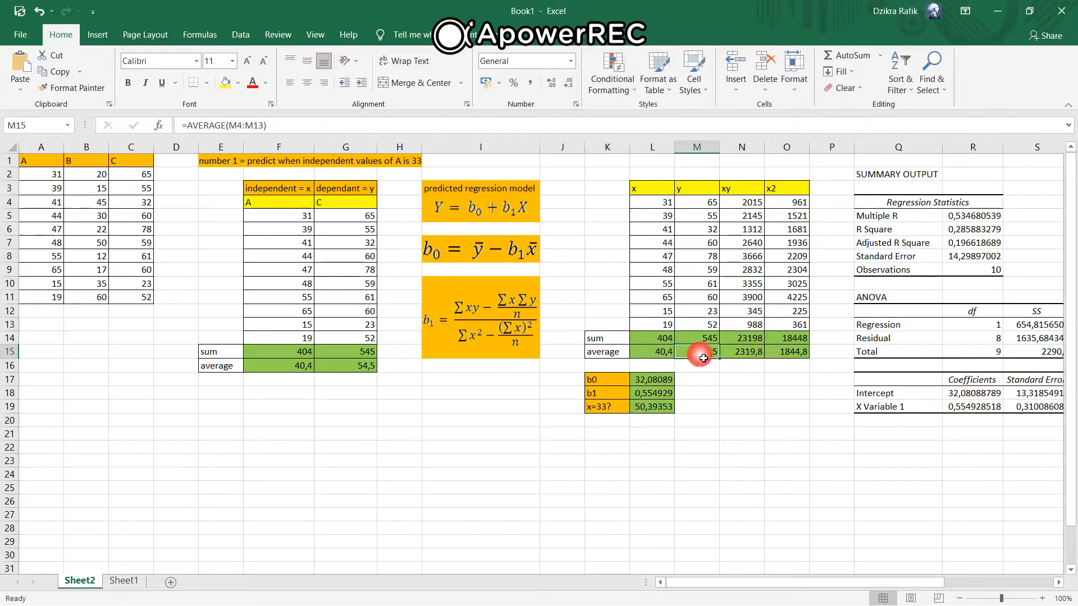
{"action": "left_click", "coordinate": [749, 357]}
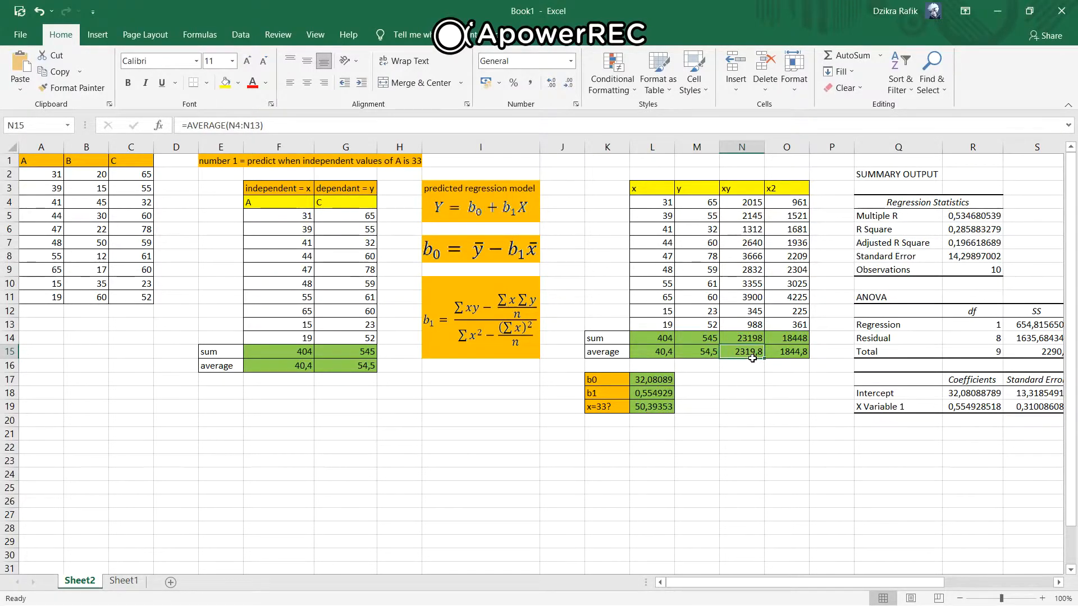
{"action": "left_click", "coordinate": [788, 355]}
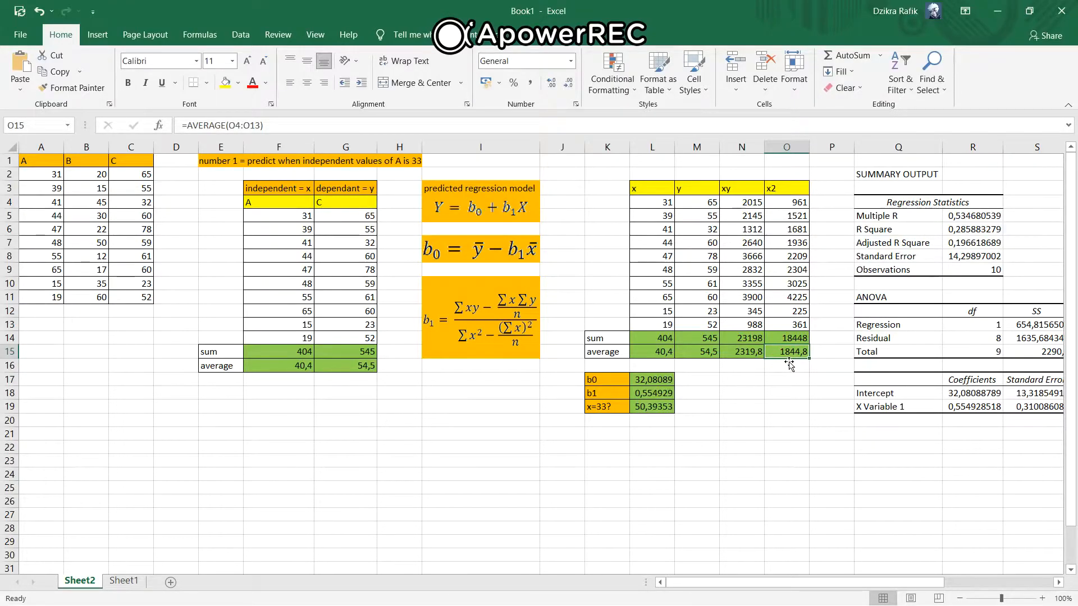
Inspect the b0 and b1 result cells L17 and L18 and compare them with the b0 equation
{"action": "left_click", "coordinate": [696, 392]}
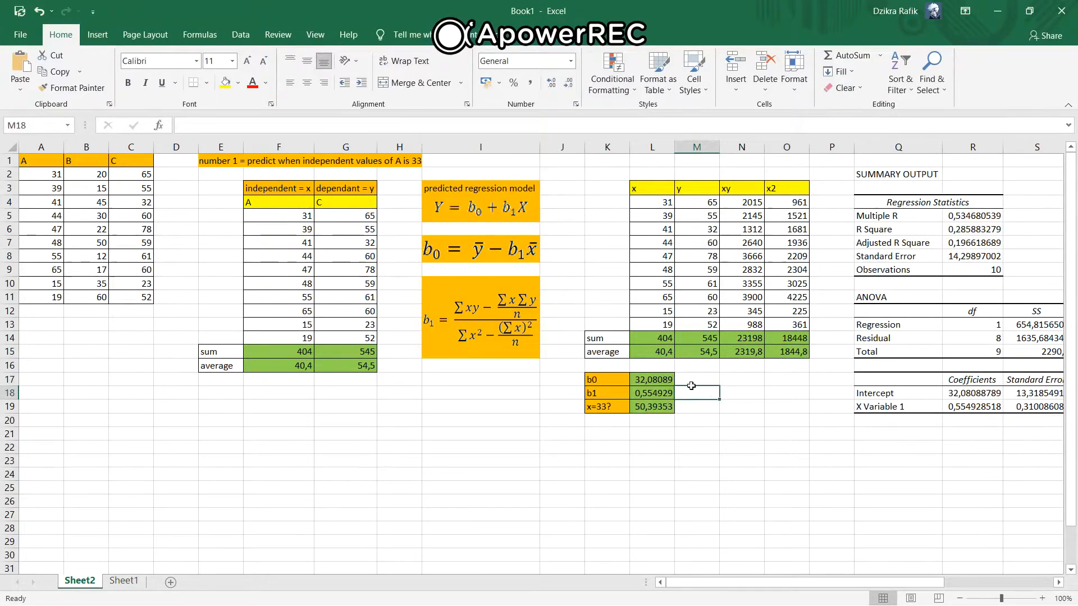
{"action": "left_click", "coordinate": [655, 380]}
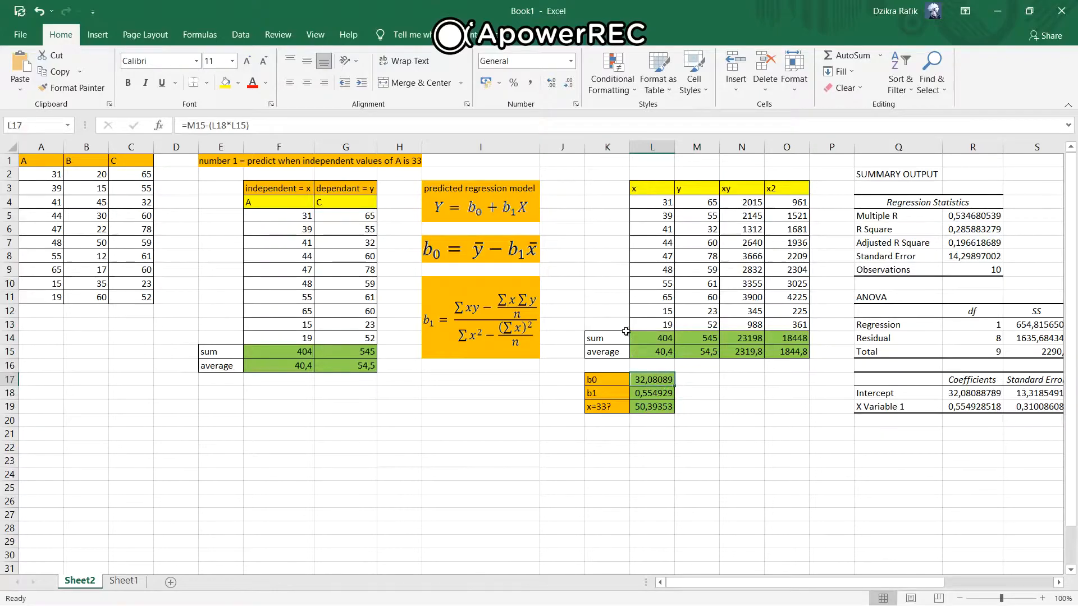
{"action": "left_click", "coordinate": [658, 394]}
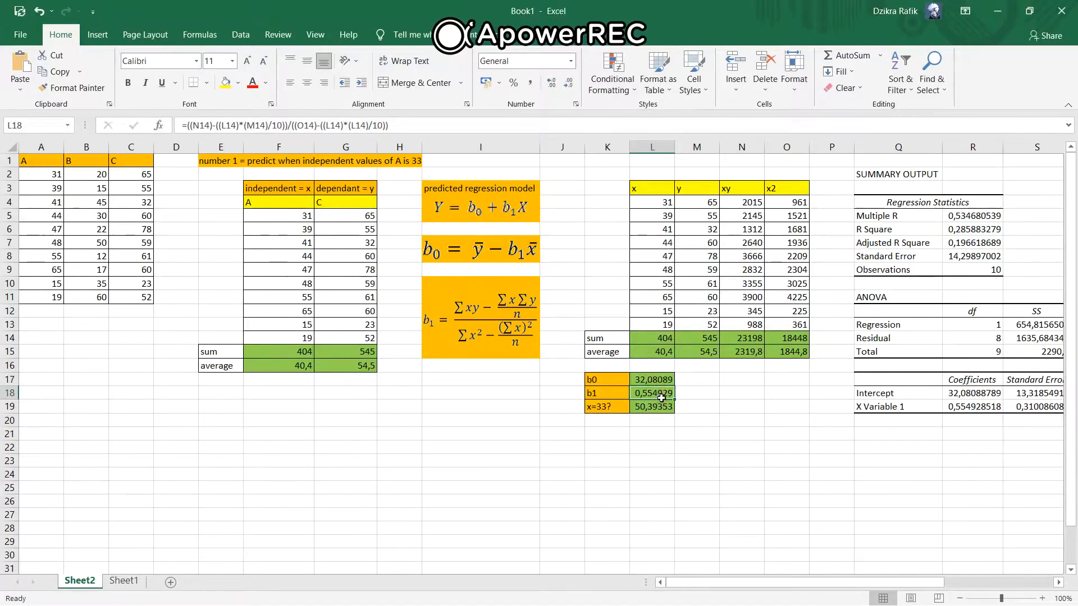
{"action": "left_click", "coordinate": [659, 386]}
{"action": "left_click", "coordinate": [659, 395]}
{"action": "left_click", "coordinate": [574, 197]}
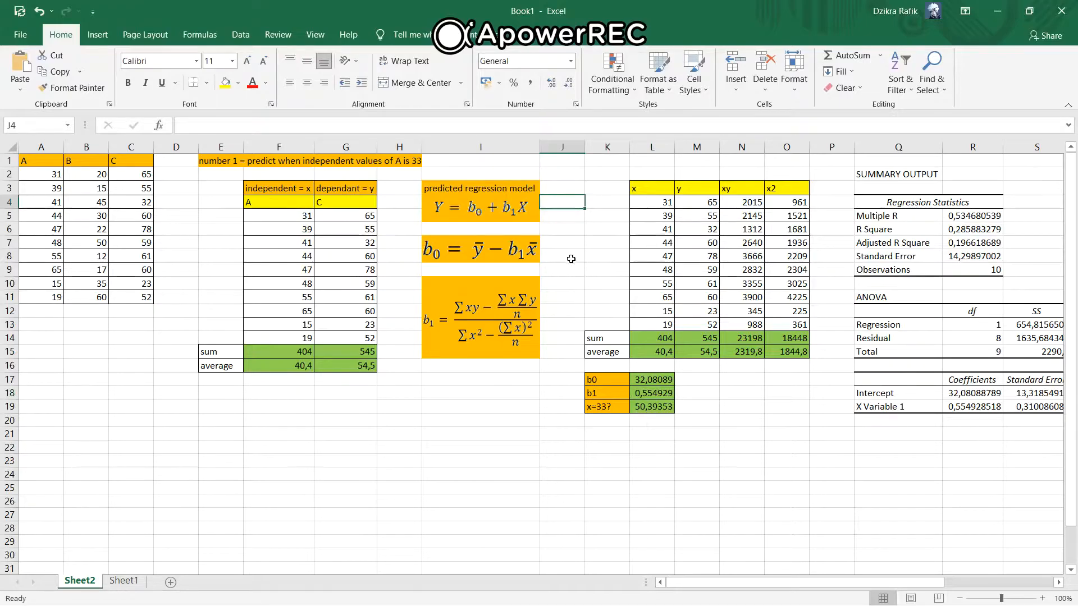
{"action": "left_click_drag", "start_coordinate": [402, 247], "coordinate": [562, 258]}
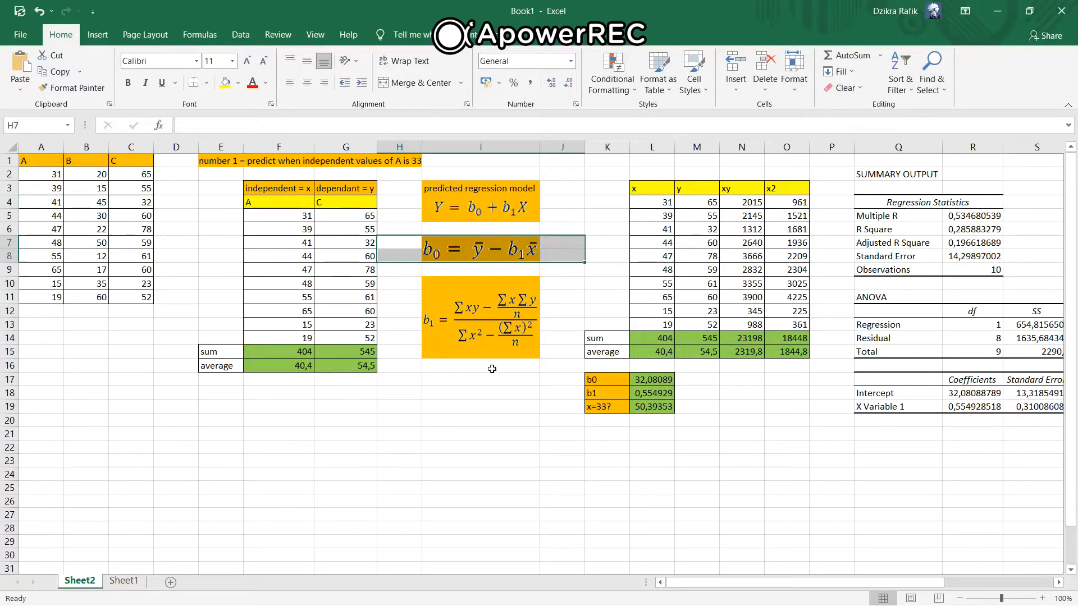
Examine the b1 formula in L18 term by term, from the xy sum through the division by n
{"action": "left_click", "coordinate": [653, 393]}
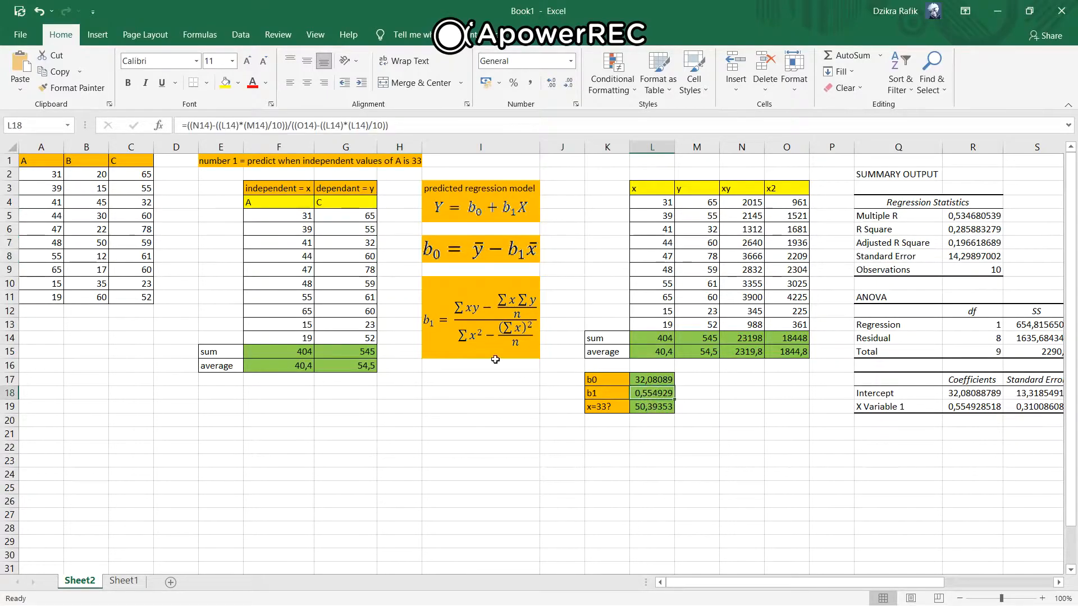
{"action": "left_click", "coordinate": [211, 127]}
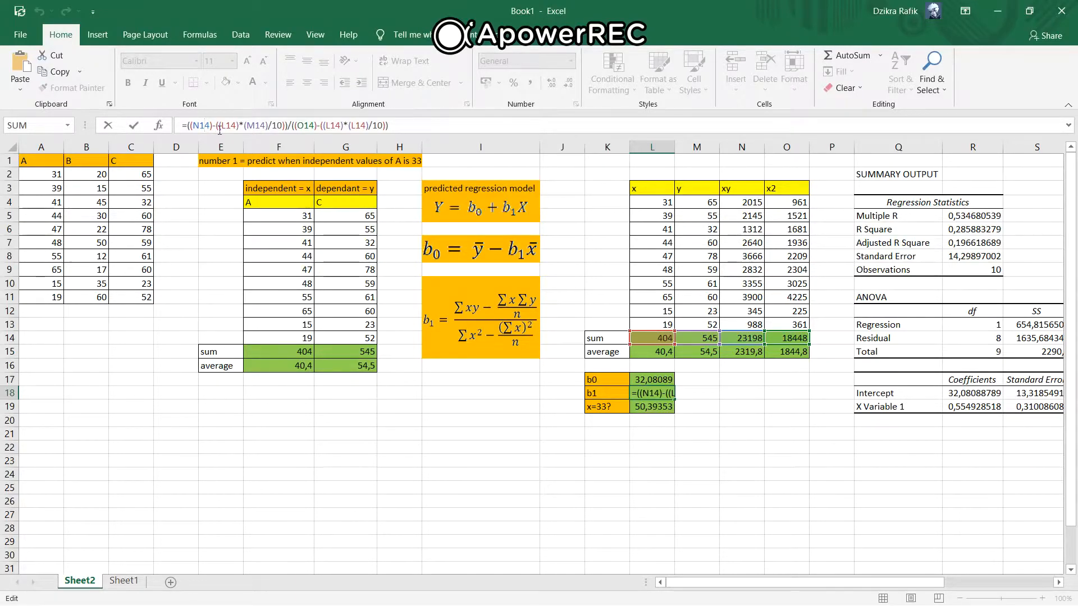
{"action": "left_click", "coordinate": [234, 129]}
{"action": "left_click", "coordinate": [260, 129]}
{"action": "left_click", "coordinate": [281, 130]}
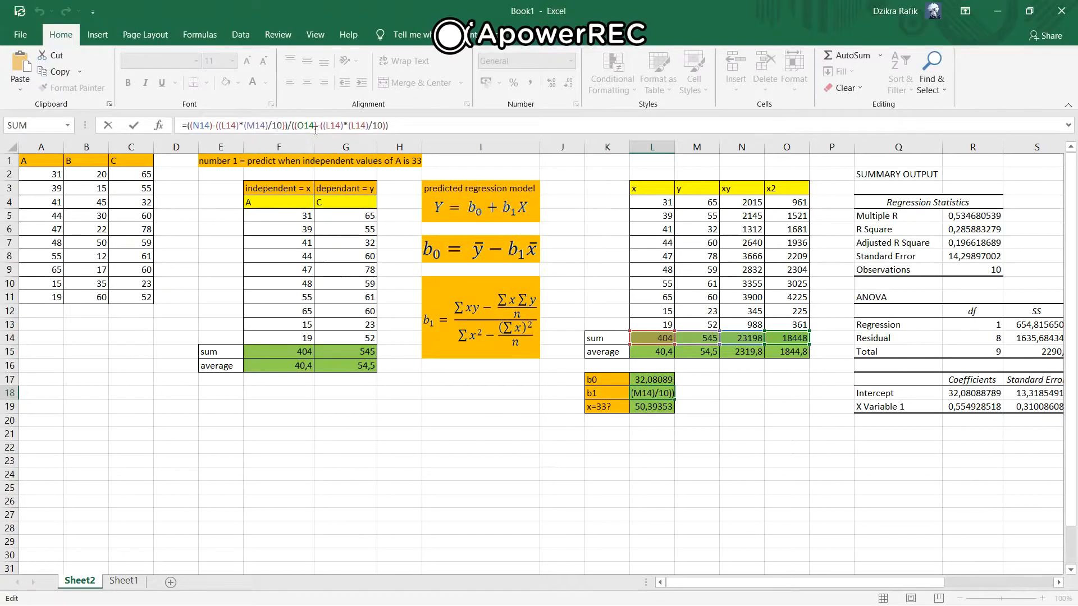
{"action": "left_click", "coordinate": [309, 130]}
{"action": "left_click", "coordinate": [314, 129]}
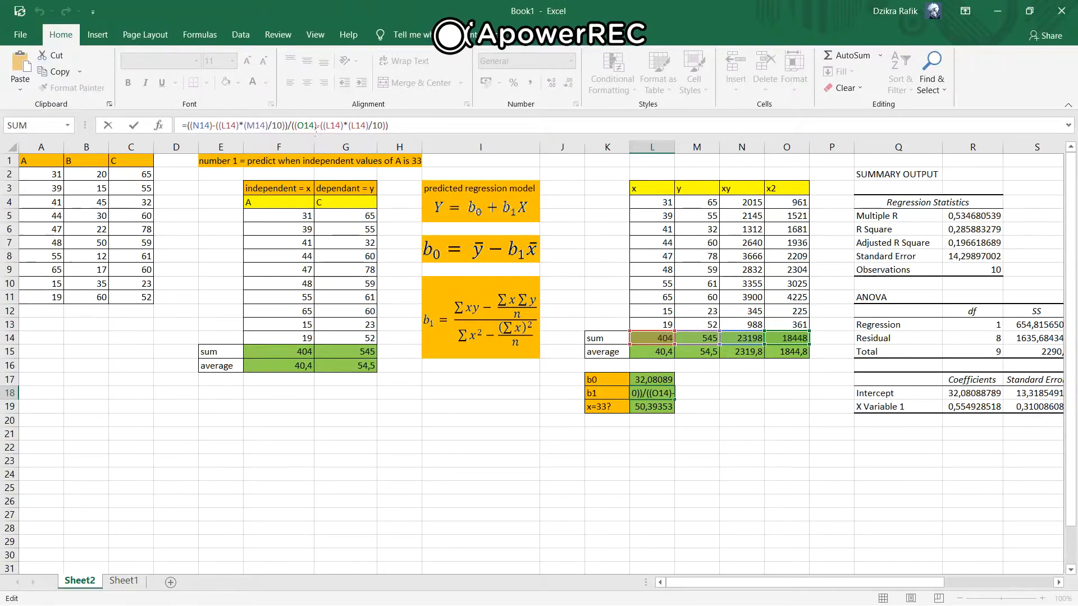
{"action": "left_click", "coordinate": [339, 126]}
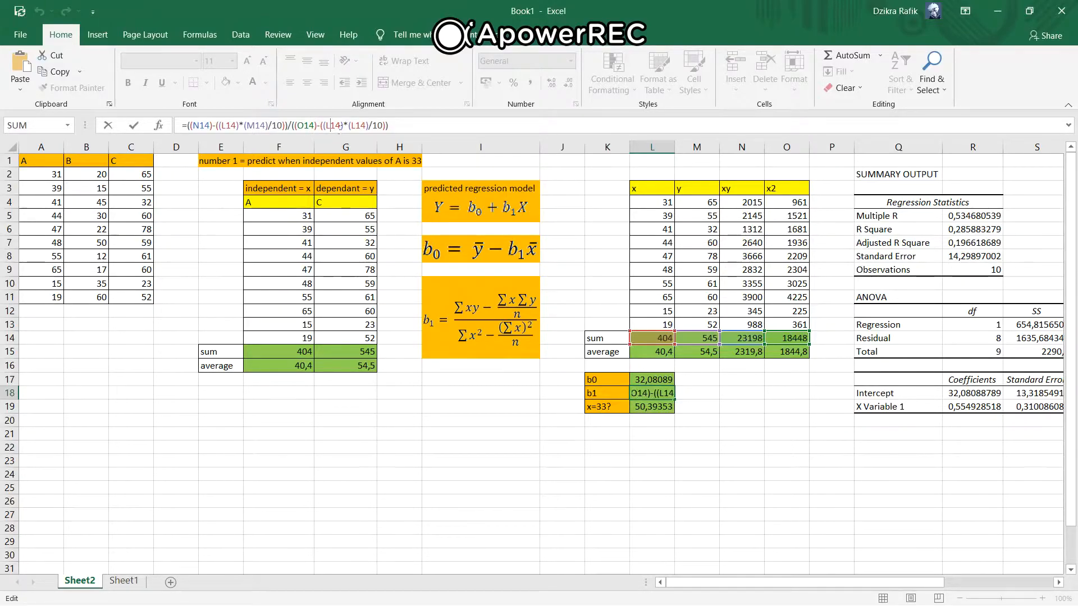
{"action": "left_click", "coordinate": [360, 126]}
{"action": "left_click", "coordinate": [377, 125]}
Inspect the sum formula of the x column in L14 and leave it unedited
{"action": "left_click", "coordinate": [670, 338]}
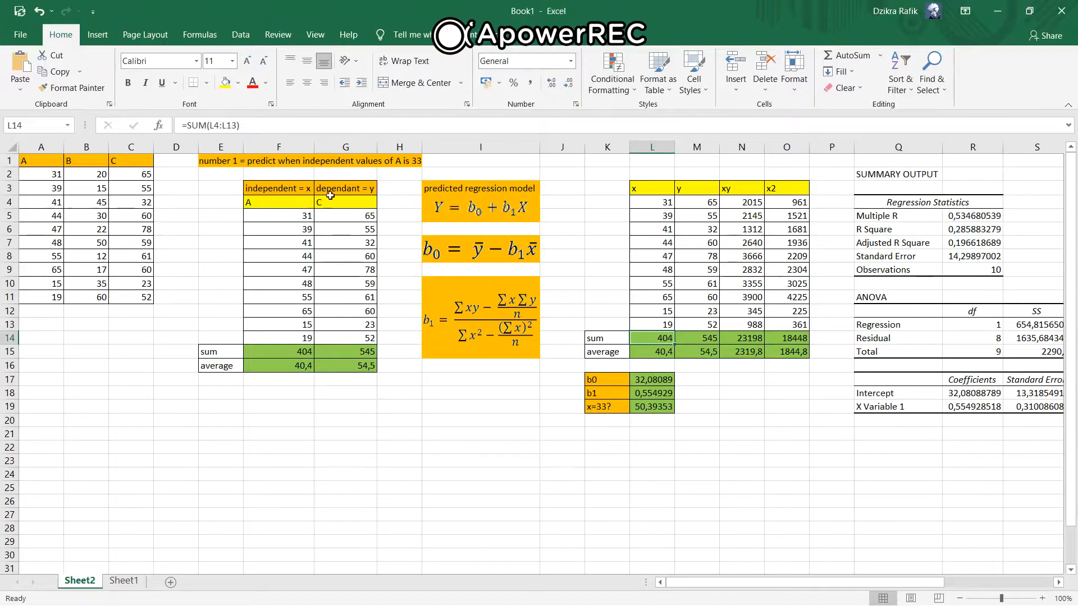
{"action": "left_click_drag", "start_coordinate": [260, 131], "coordinate": [181, 126]}
{"action": "left_click", "coordinate": [252, 132]}
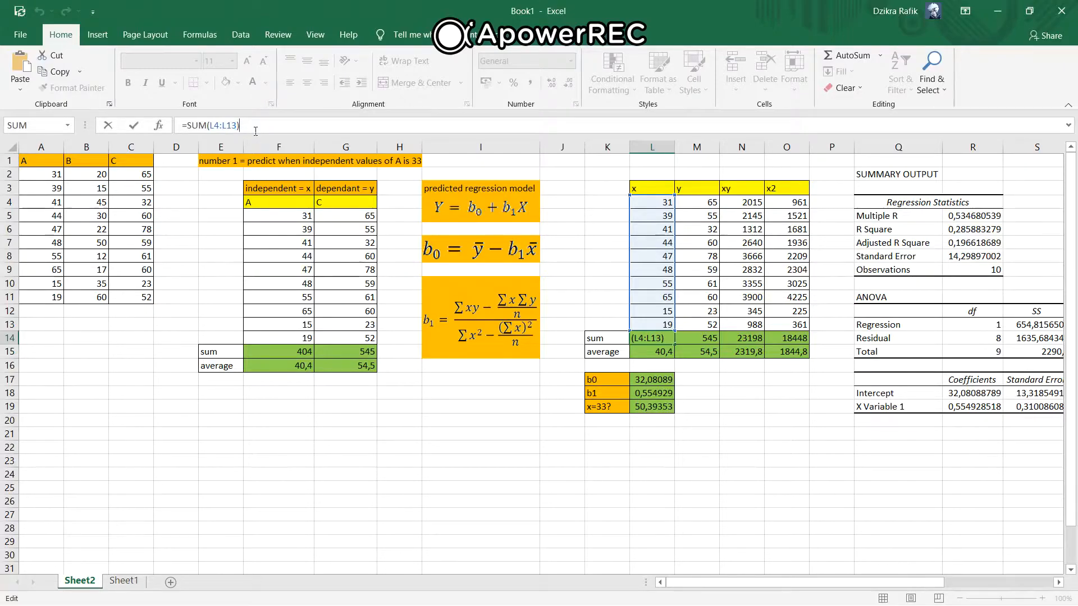
{"action": "key", "text": "Return"}
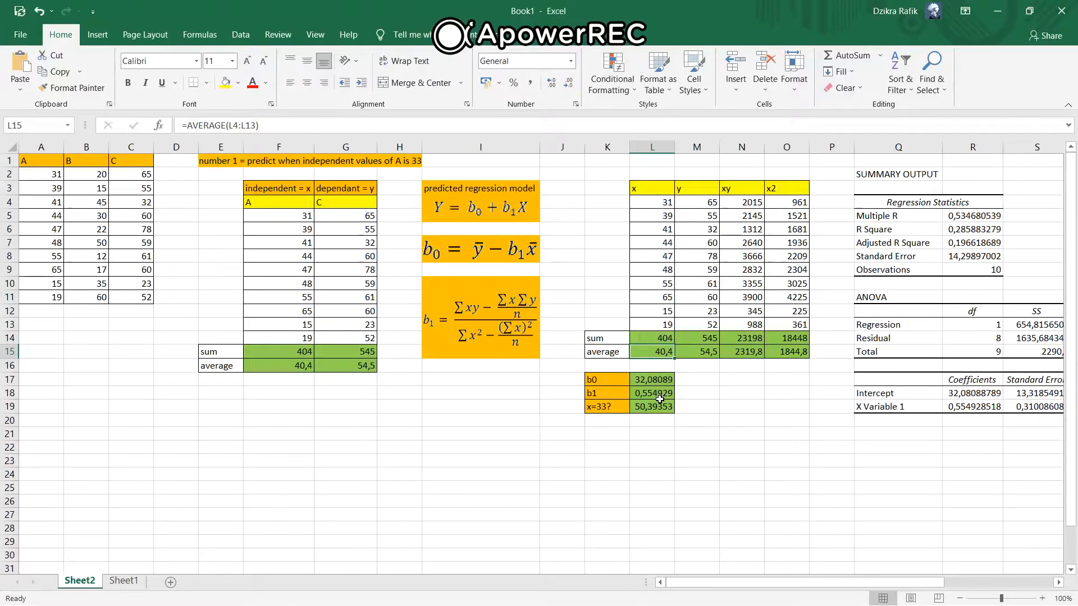
Review the b0 equation and the b1 equation images beside the data table
{"action": "left_click_drag", "start_coordinate": [407, 245], "coordinate": [556, 256]}
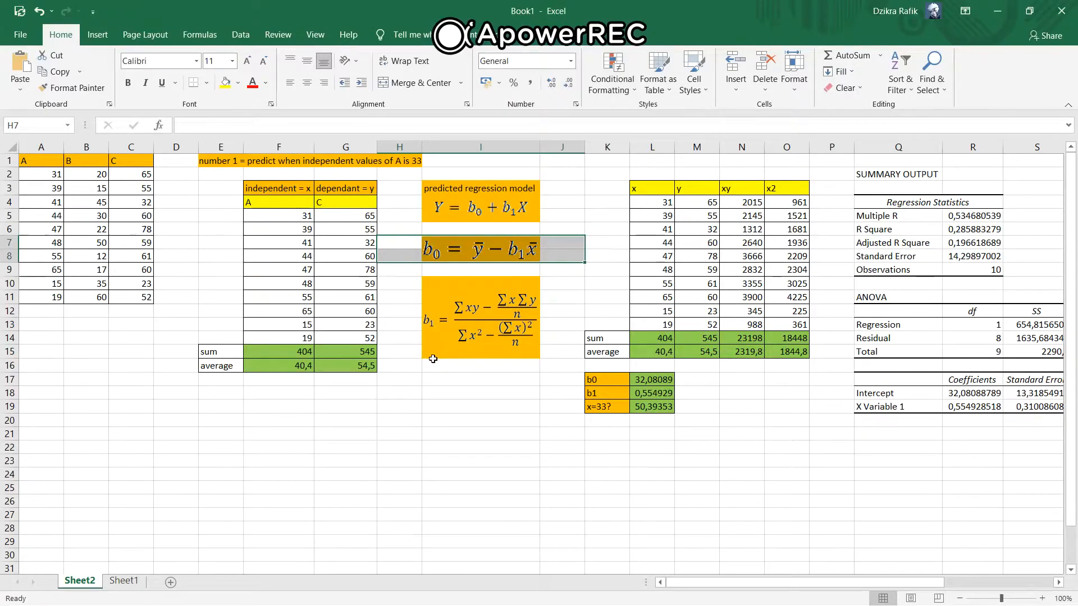
{"action": "left_click", "coordinate": [478, 406]}
{"action": "left_click_drag", "start_coordinate": [395, 285], "coordinate": [561, 355]}
{"action": "left_click", "coordinate": [542, 402]}
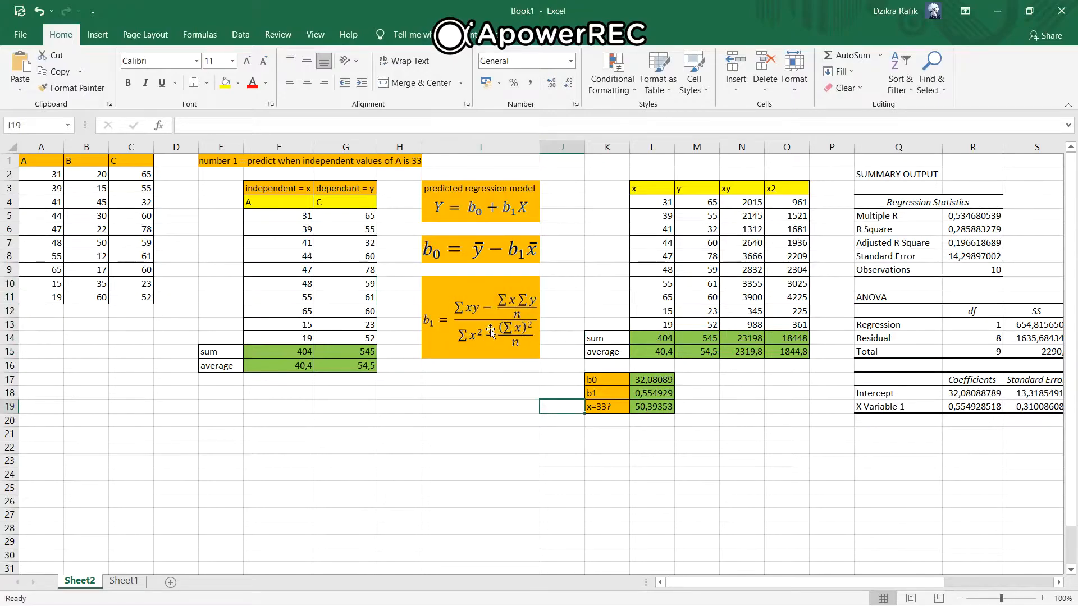
Match each numerator and denominator term of the b1 formula in L18 to the b1 equation, including the squared x sum
{"action": "left_click", "coordinate": [647, 394]}
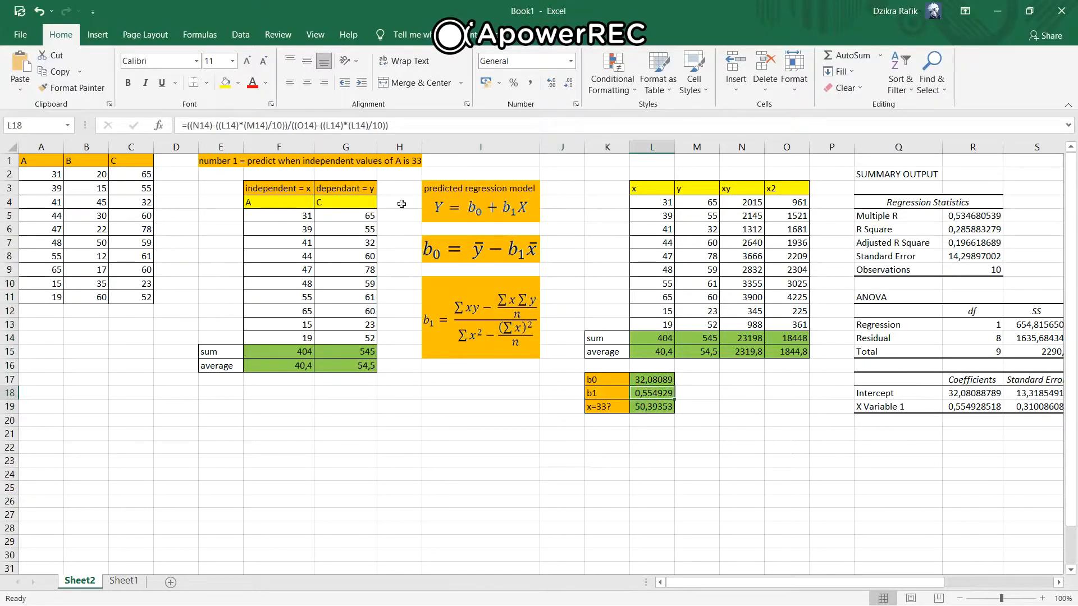
{"action": "left_click", "coordinate": [409, 126]}
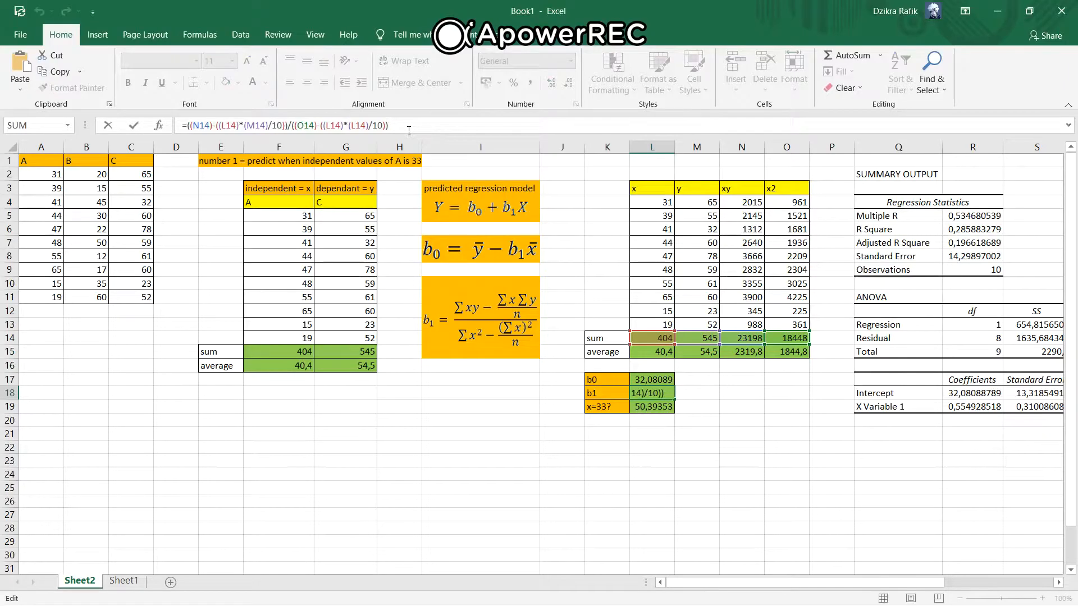
{"action": "left_click", "coordinate": [208, 127]}
{"action": "left_click", "coordinate": [230, 127]}
{"action": "left_click", "coordinate": [247, 128]}
{"action": "left_click", "coordinate": [280, 127]}
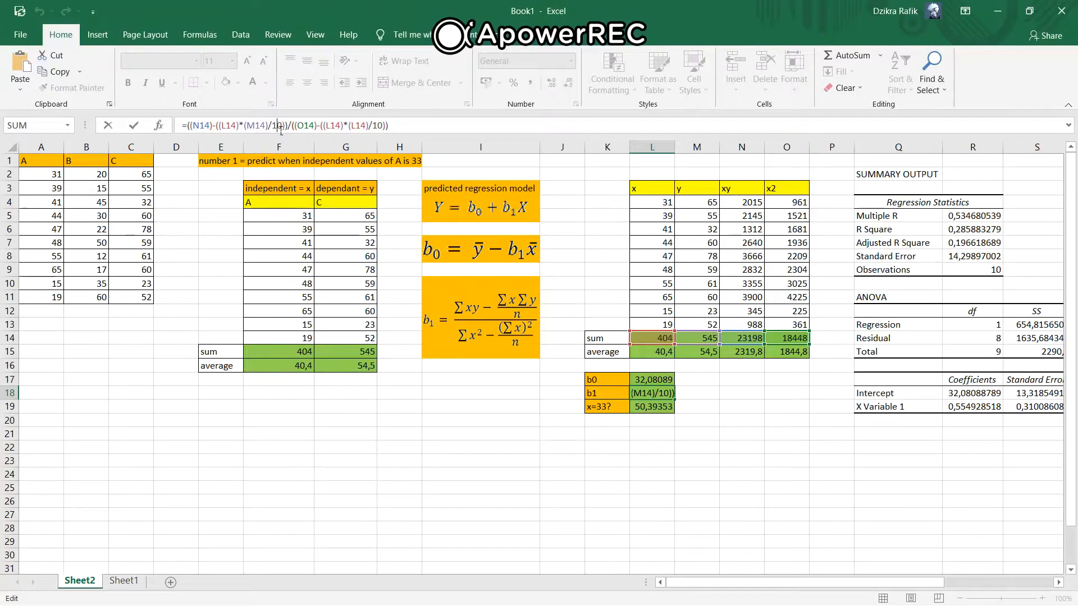
{"action": "type", "text": ")"}
{"action": "left_click", "coordinate": [303, 126]}
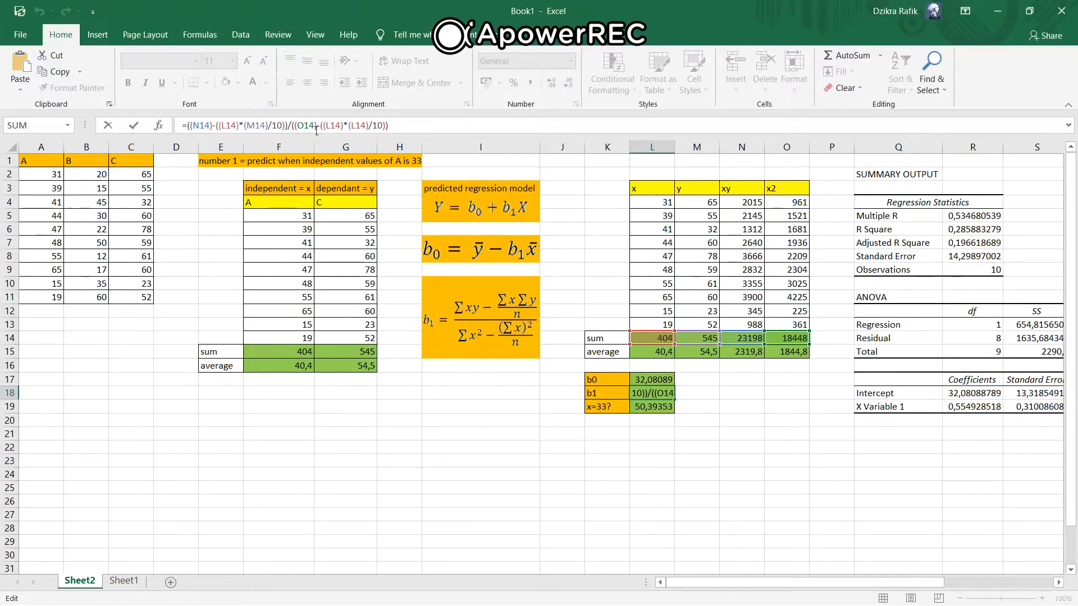
{"action": "left_click", "coordinate": [343, 131]}
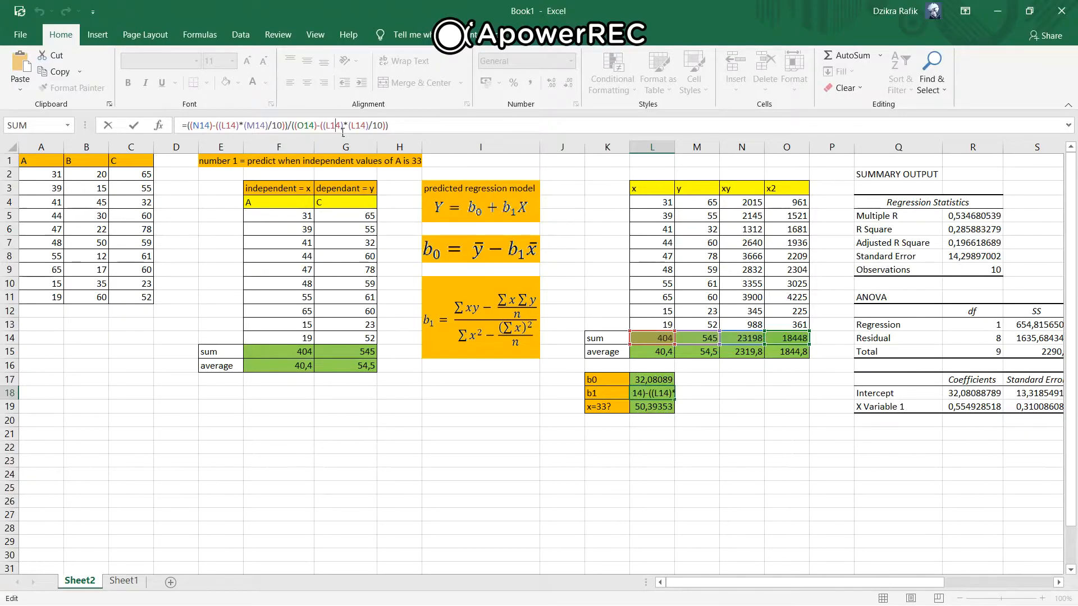
{"action": "left_click_drag", "start_coordinate": [324, 126], "coordinate": [373, 130]}
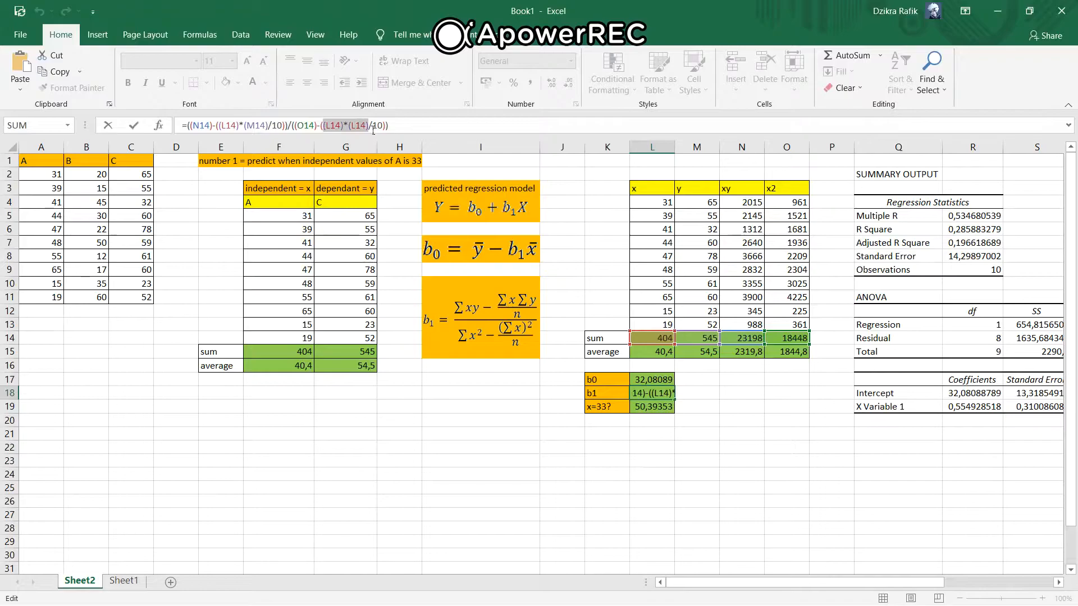
{"action": "left_click", "coordinate": [379, 127]}
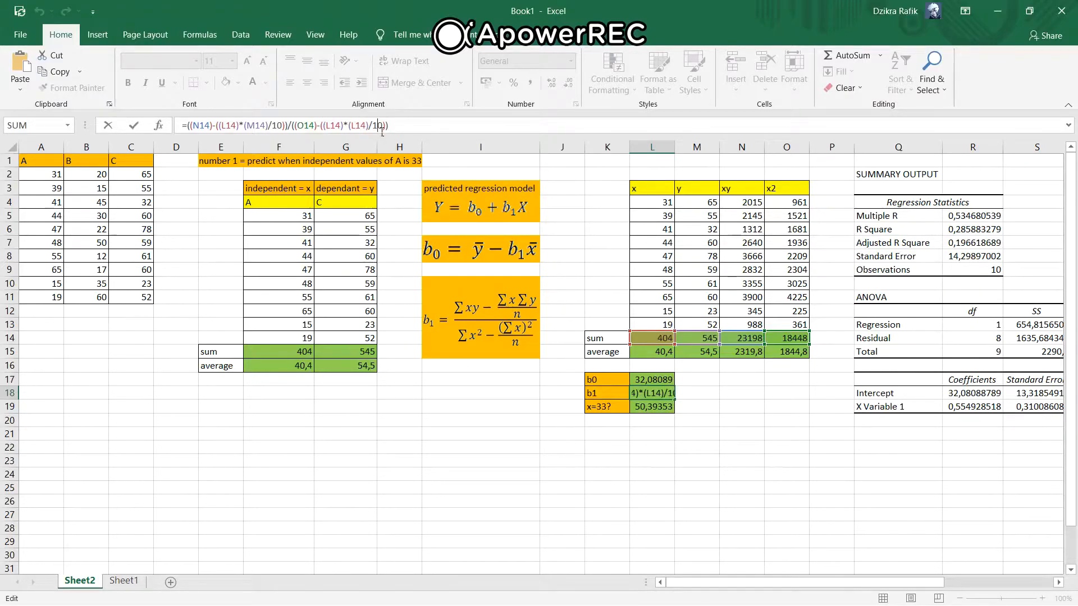
{"action": "left_click", "coordinate": [394, 125]}
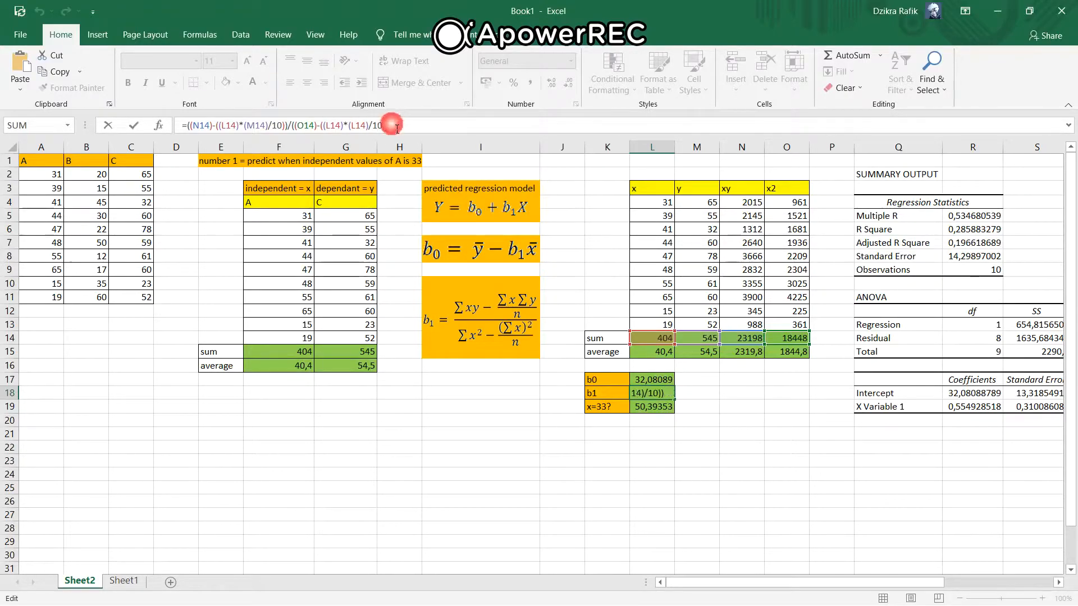
Examine the b0 formula in L17 against the b0 equation and the x and y averages in row 15
{"action": "left_click", "coordinate": [653, 380]}
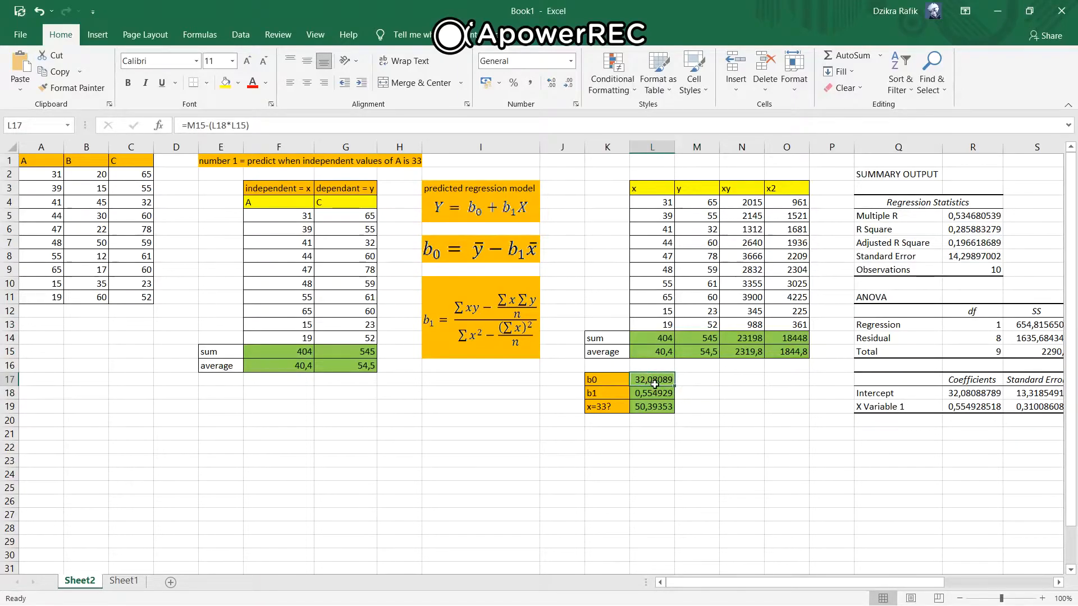
{"action": "left_click_drag", "start_coordinate": [409, 246], "coordinate": [559, 264]}
{"action": "left_click", "coordinate": [588, 285]}
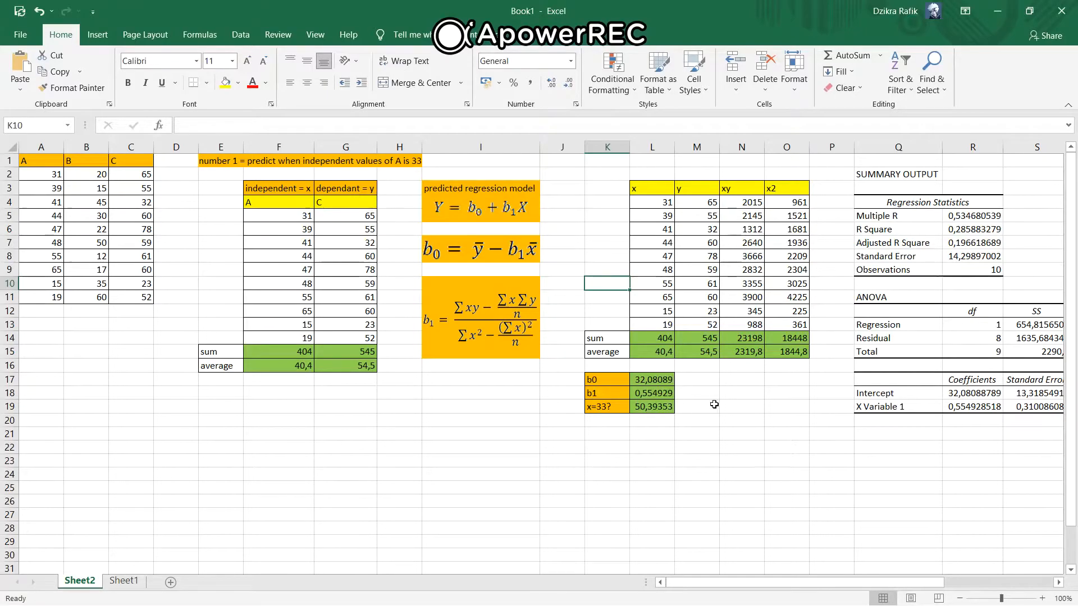
{"action": "left_click", "coordinate": [663, 354]}
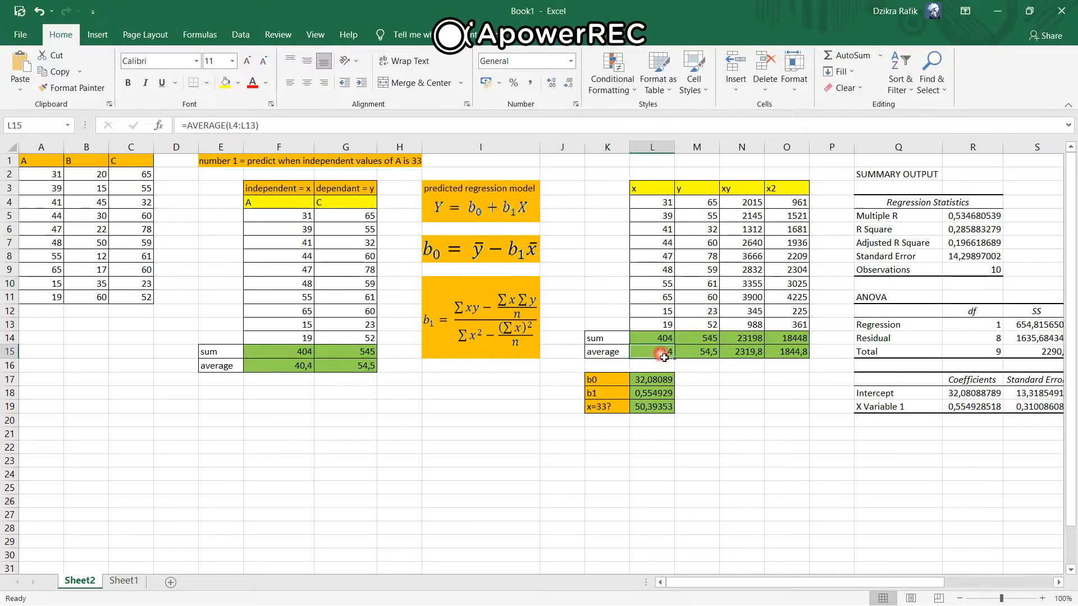
{"action": "left_click", "coordinate": [710, 357]}
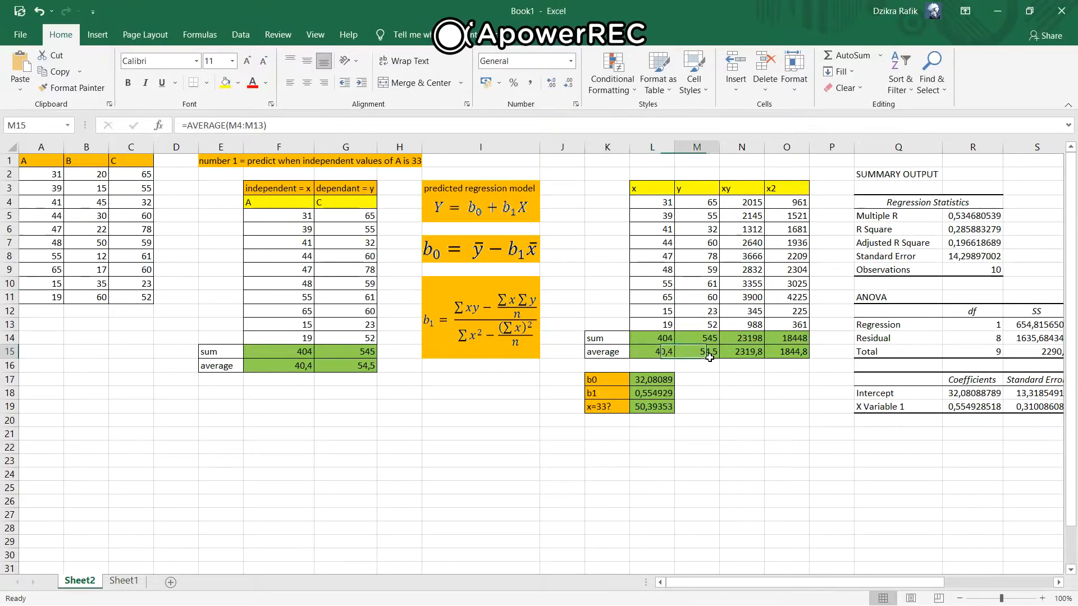
{"action": "left_click", "coordinate": [660, 382]}
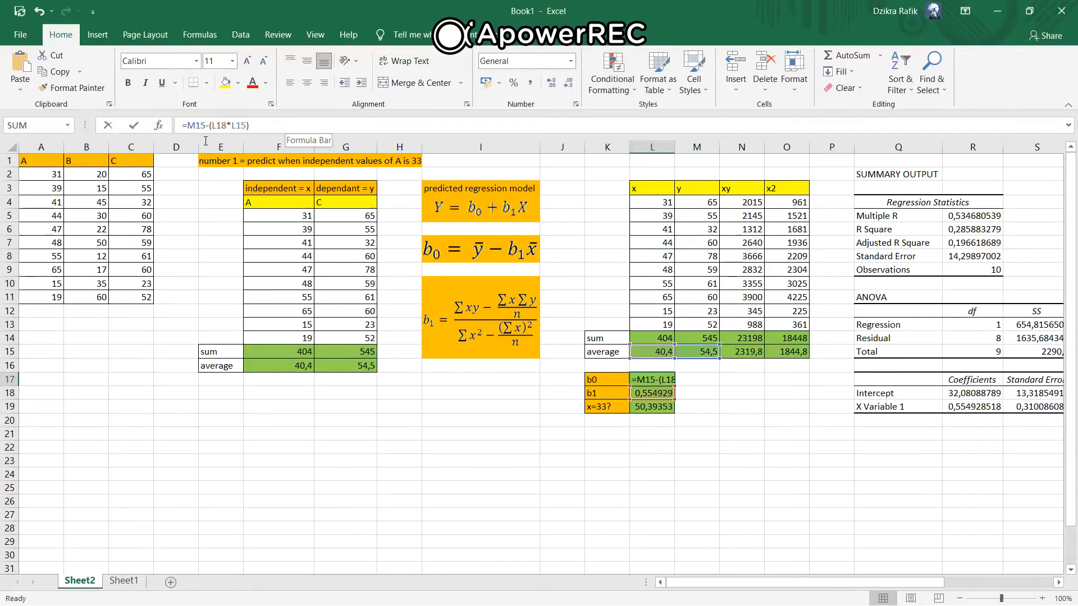
{"action": "left_click_drag", "start_coordinate": [187, 126], "coordinate": [250, 126]}
{"action": "left_click", "coordinate": [278, 133]}
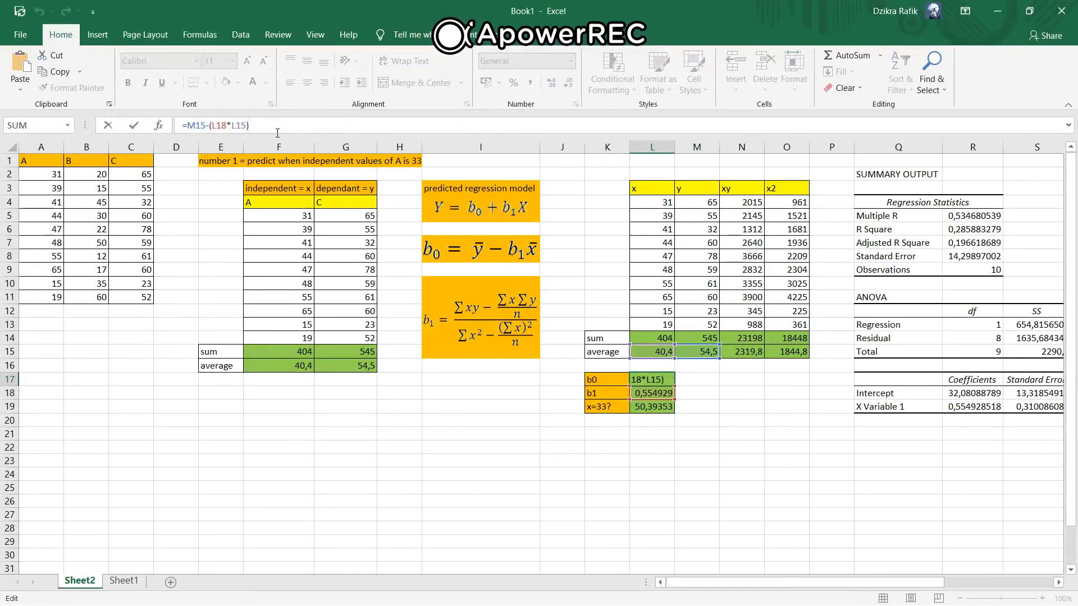
{"action": "key", "text": "Return"}
Examine the x=33 prediction formula in L19 against the regression model, its b0 and b1 cells, and the question in row 1
{"action": "left_click", "coordinate": [655, 411]}
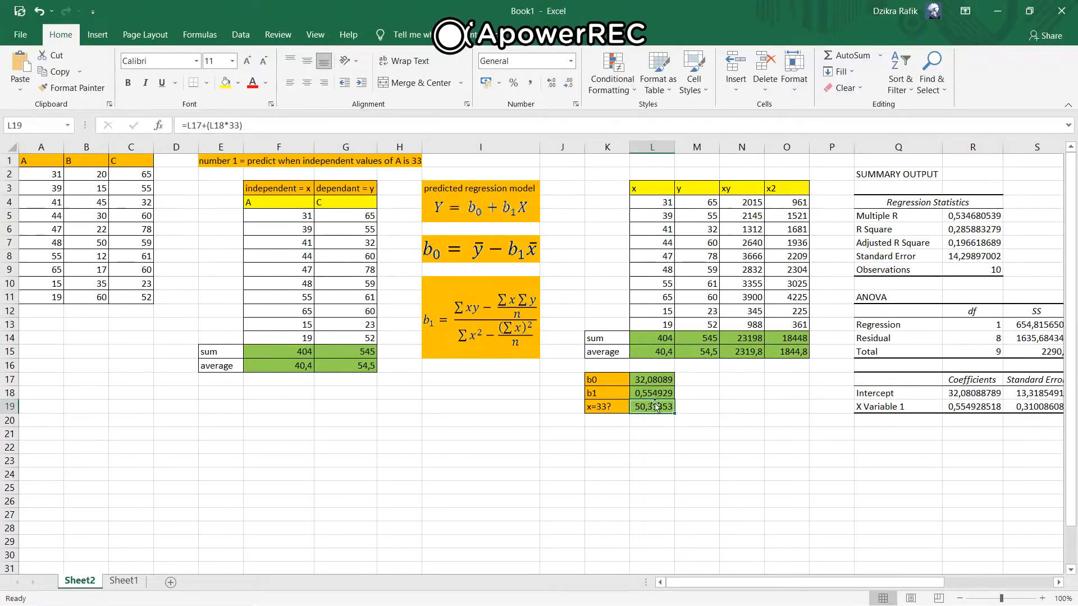
{"action": "left_click_drag", "start_coordinate": [415, 190], "coordinate": [549, 220]}
{"action": "left_click", "coordinate": [560, 241]}
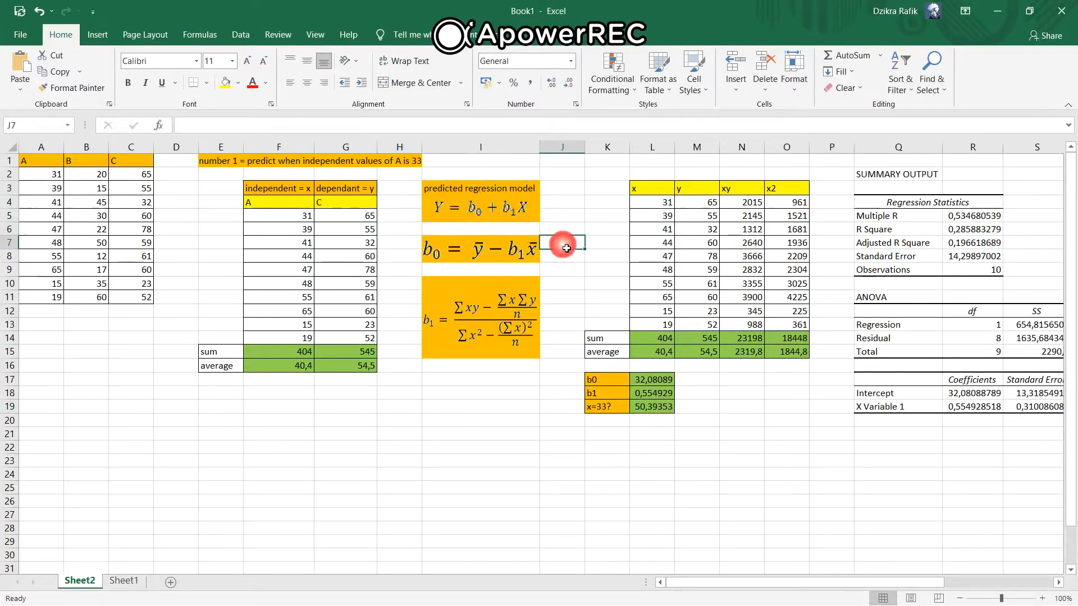
{"action": "left_click", "coordinate": [651, 380]}
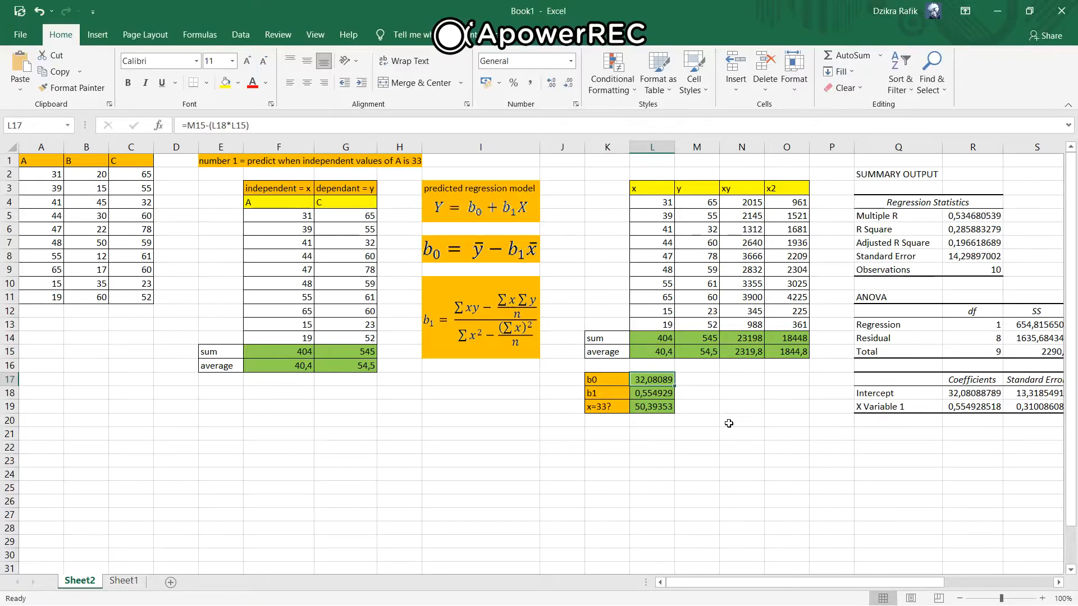
{"action": "left_click", "coordinate": [661, 397]}
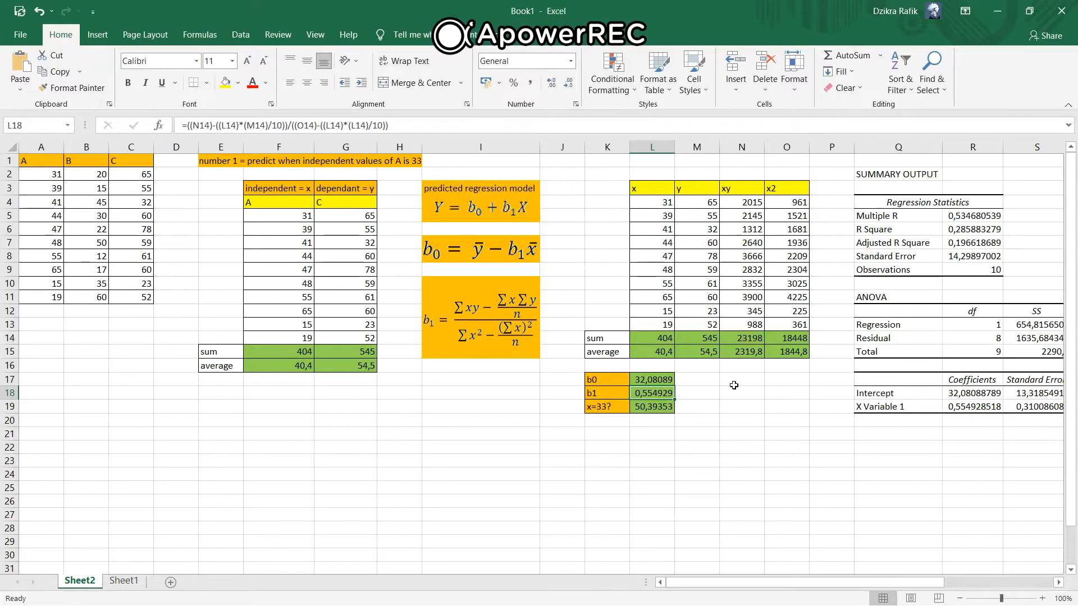
{"action": "left_click", "coordinate": [655, 412]}
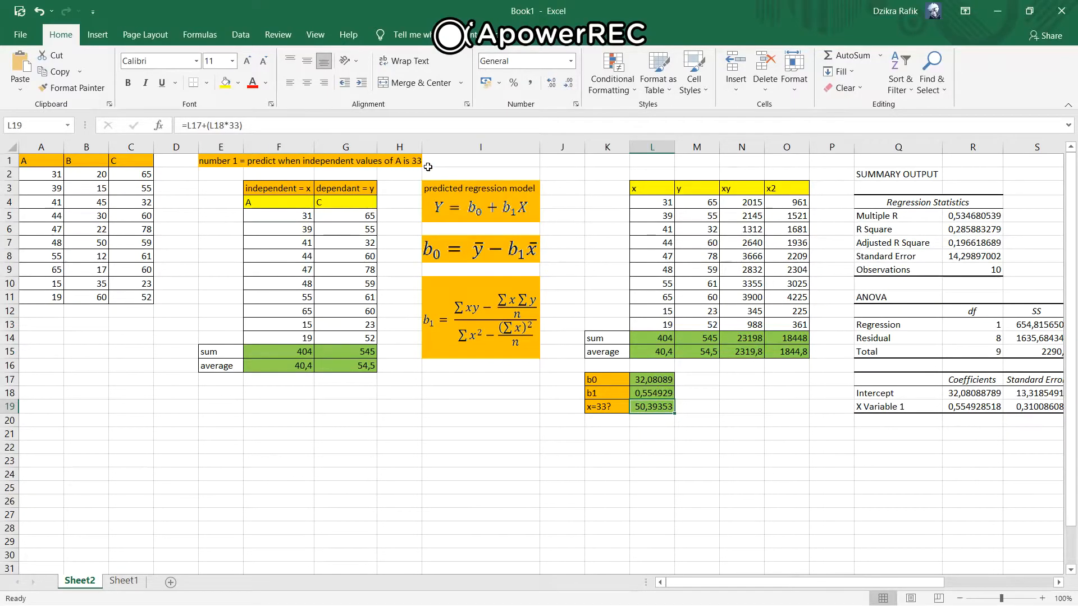
{"action": "left_click", "coordinate": [388, 166]}
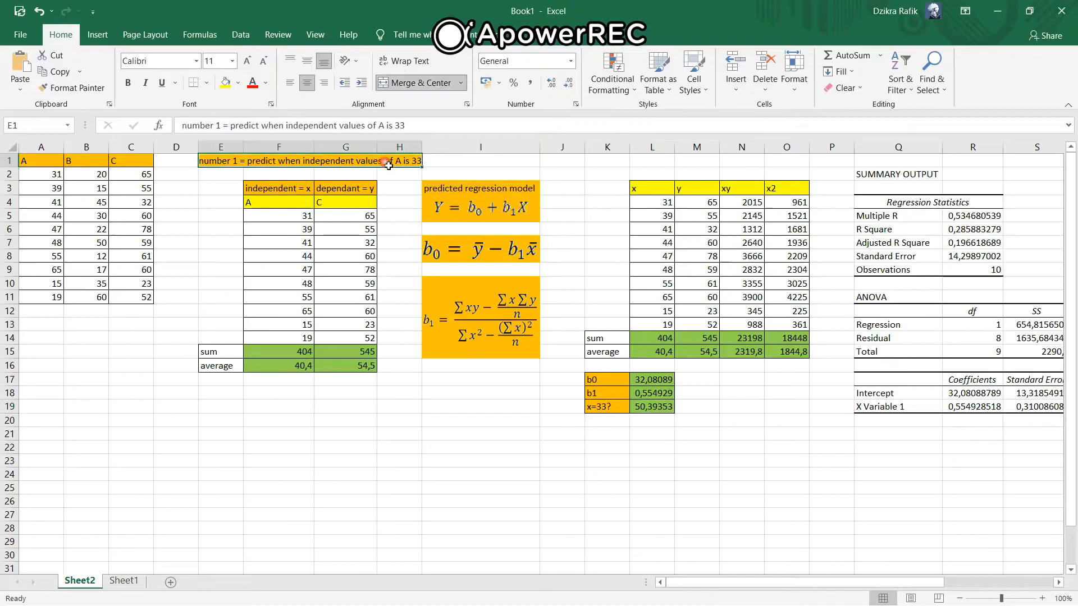
Highlight the 33 in the row 1 question and recheck the full x=33 prediction formula in L19
{"action": "left_click_drag", "start_coordinate": [394, 129], "coordinate": [413, 132]}
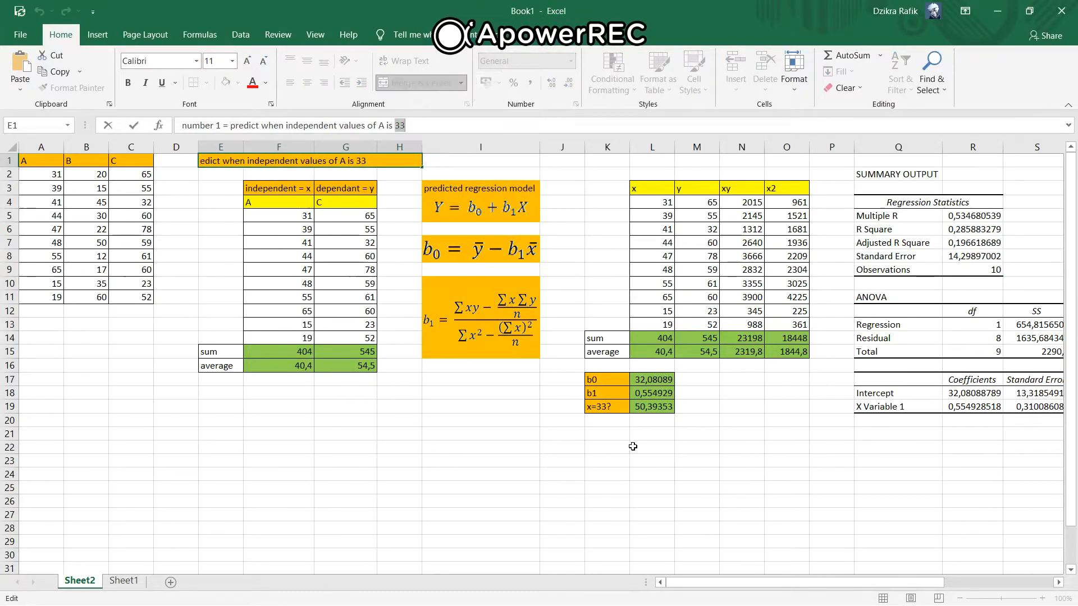
{"action": "left_click", "coordinate": [665, 437]}
{"action": "left_click", "coordinate": [664, 408]}
{"action": "left_click_drag", "start_coordinate": [242, 126], "coordinate": [183, 125]}
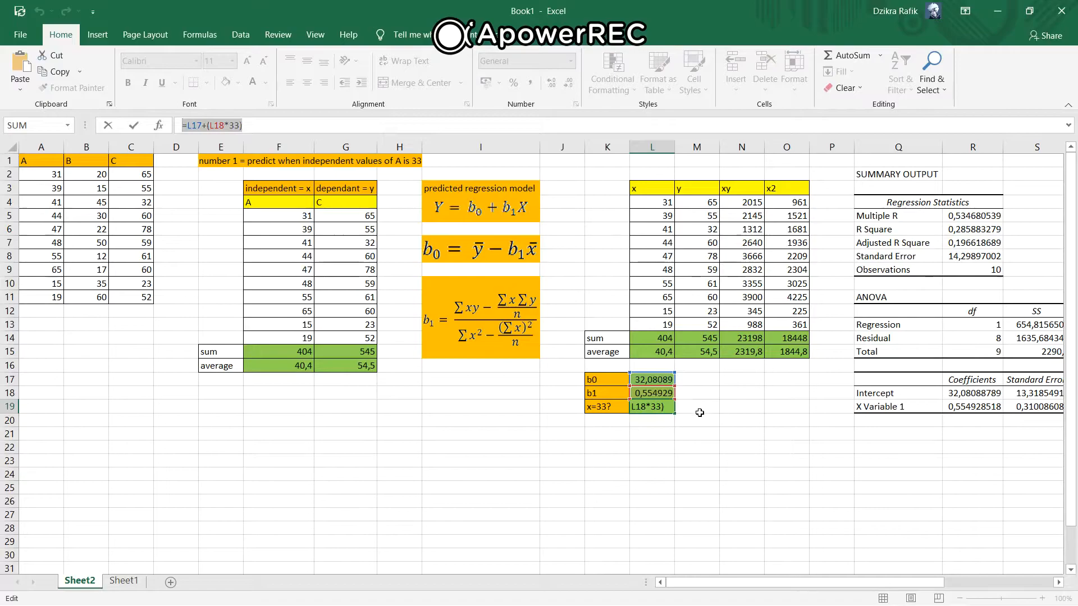
{"action": "left_click", "coordinate": [264, 130]}
{"action": "key", "text": "Return"}
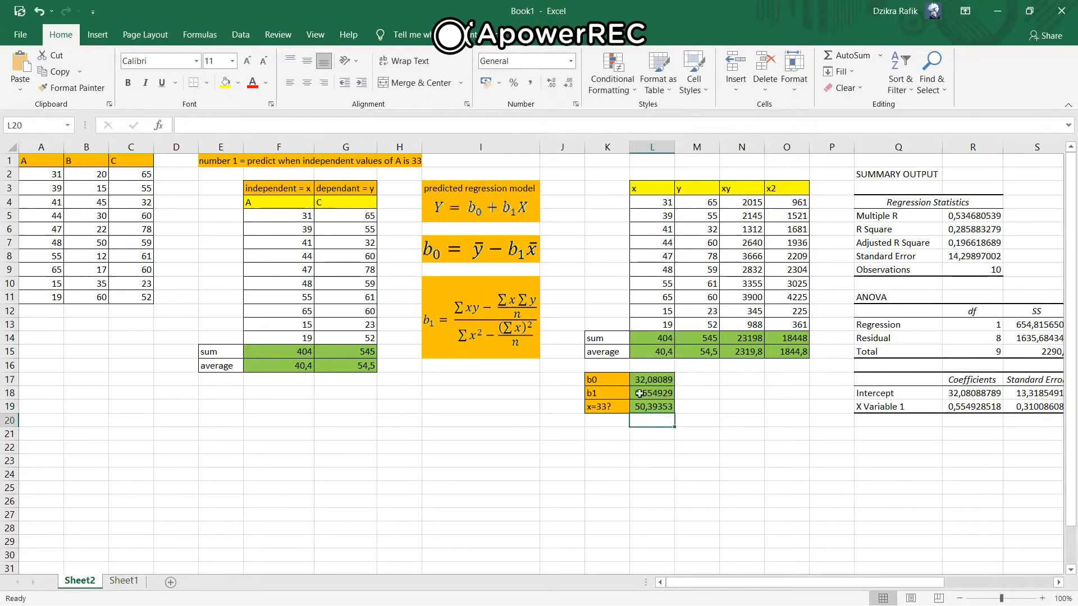
{"action": "left_click", "coordinate": [661, 410]}
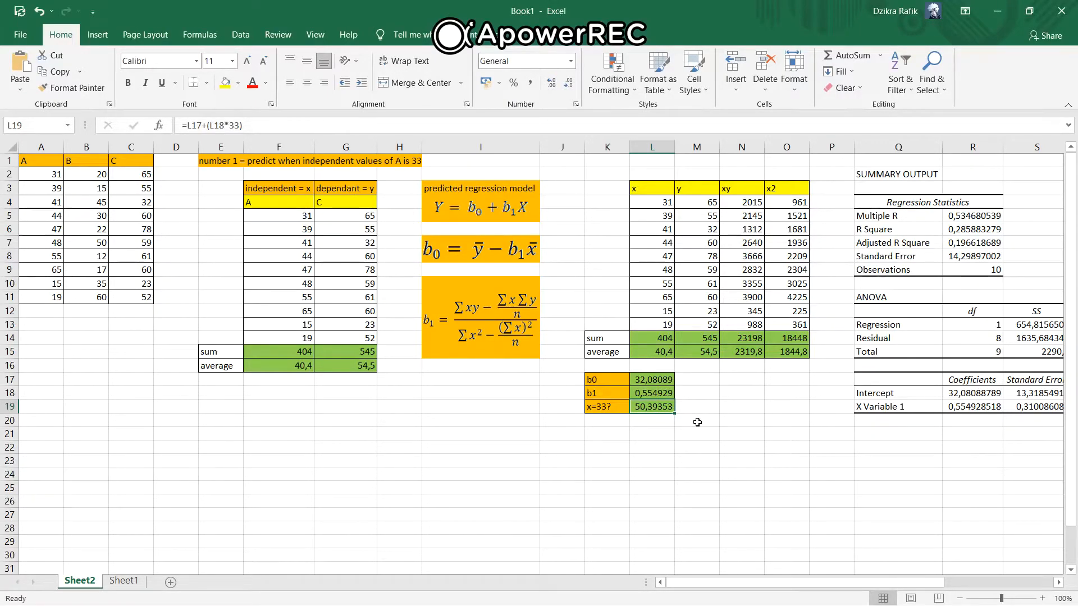
{"action": "left_click", "coordinate": [278, 448]}
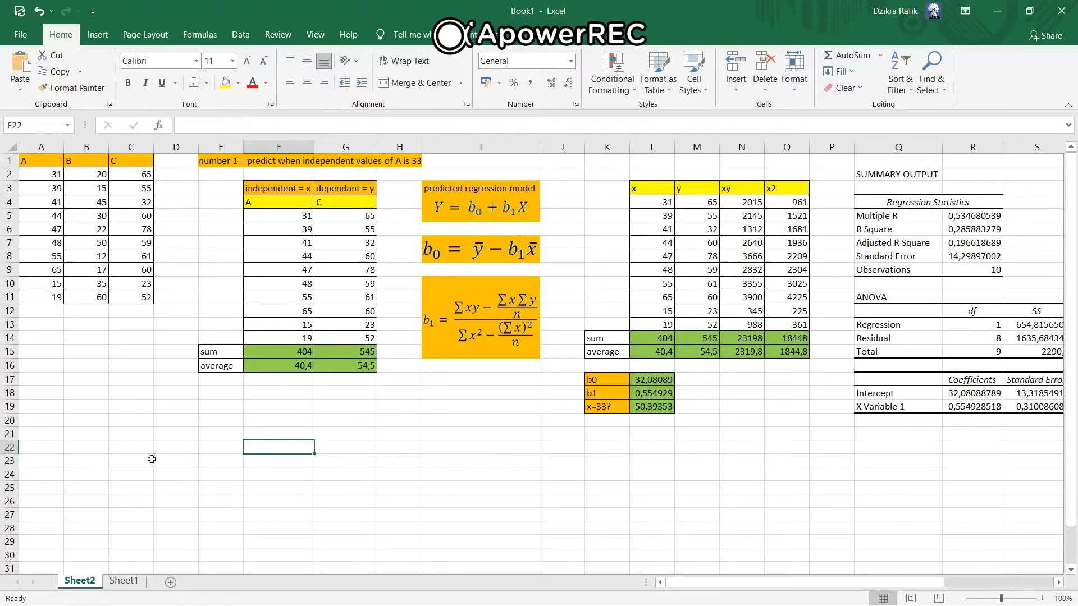
Open Sheet1 and read the number 2 question in row 1 about predicting with A and B at 22 and 44
{"action": "left_click", "coordinate": [125, 582]}
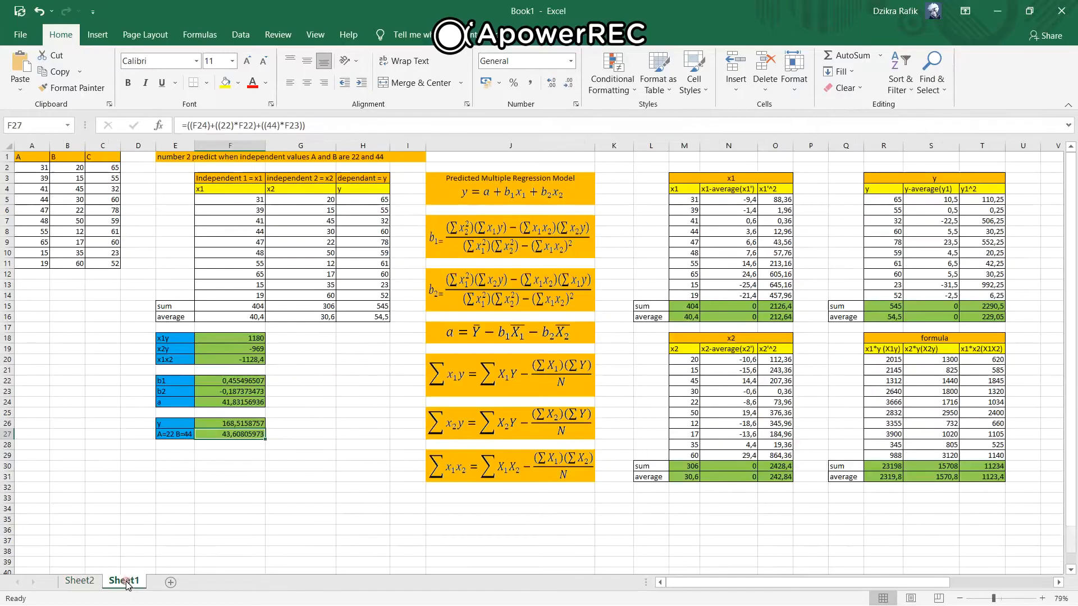
{"action": "left_click", "coordinate": [163, 167]}
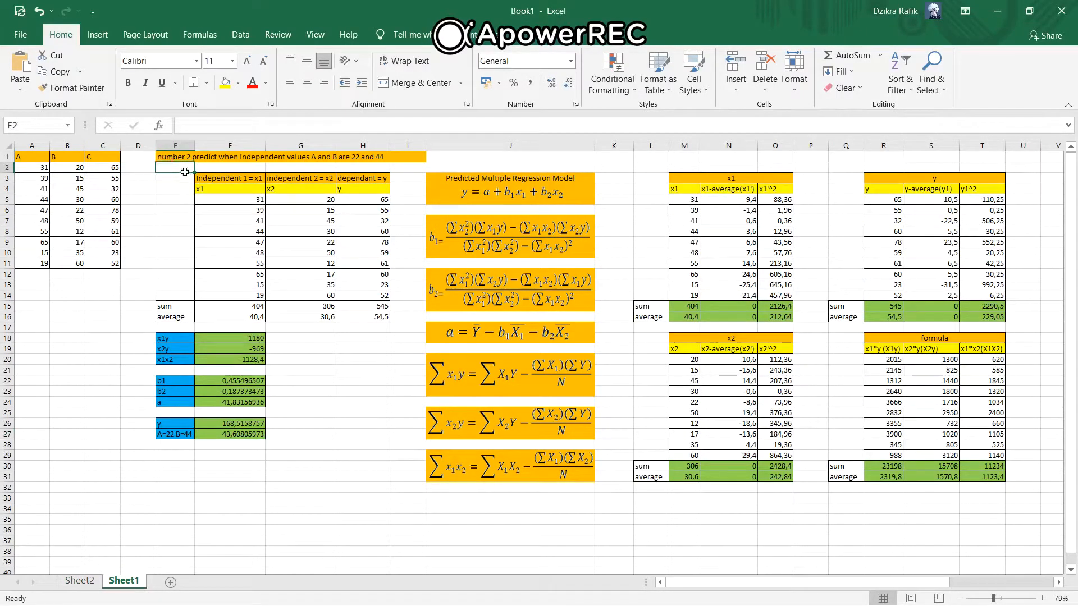
{"action": "left_click", "coordinate": [187, 161]}
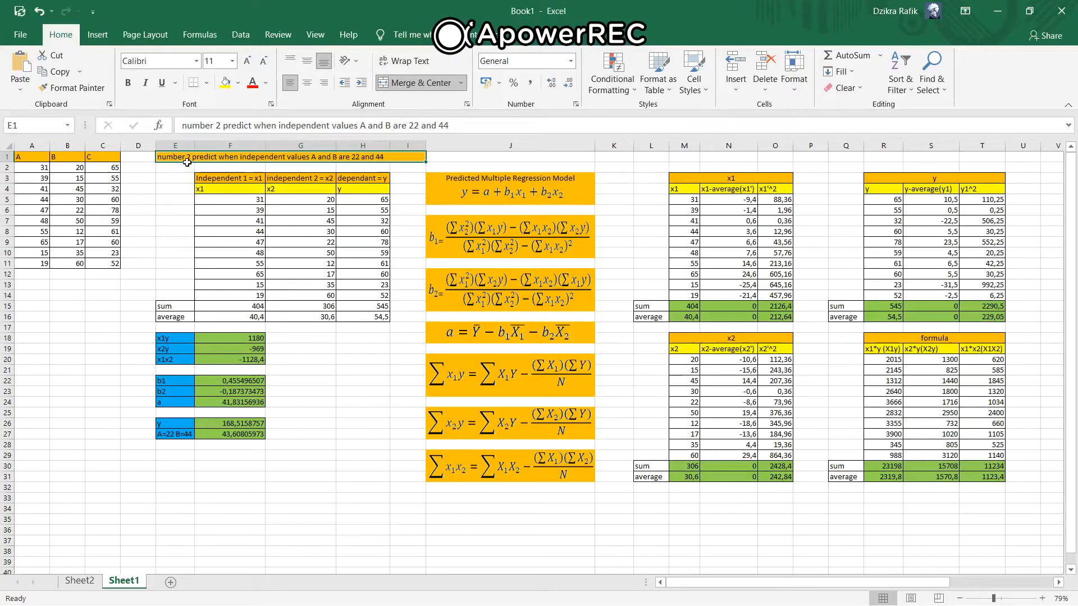
{"action": "left_click", "coordinate": [300, 338]}
{"action": "left_click", "coordinate": [171, 179]}
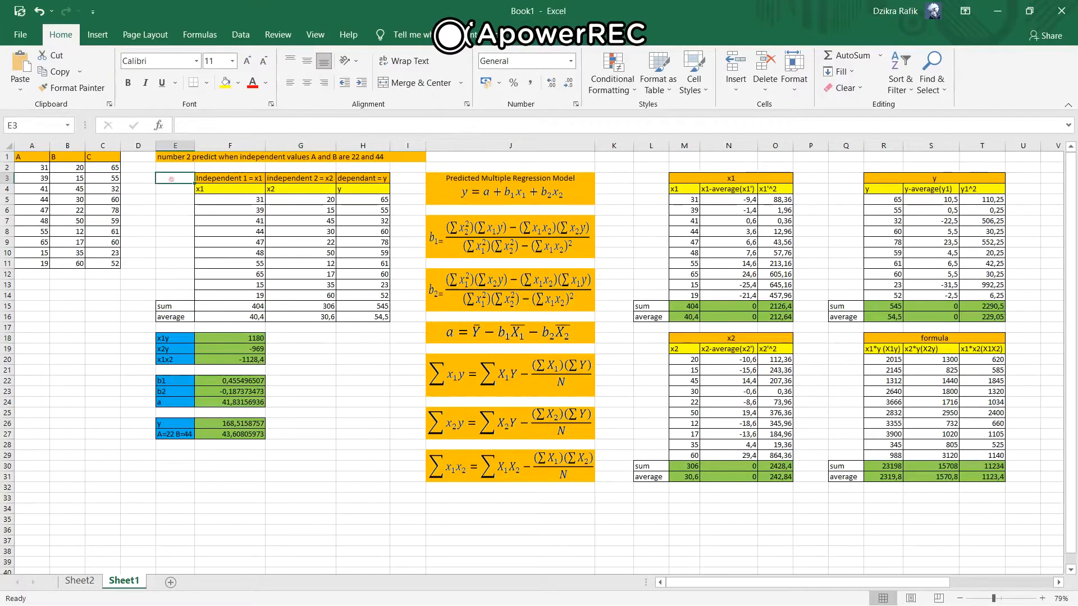
Review the x1, x2 and y column headings of the data table and their independent and dependent variable labels
{"action": "left_click", "coordinate": [246, 199]}
{"action": "left_click", "coordinate": [247, 192]}
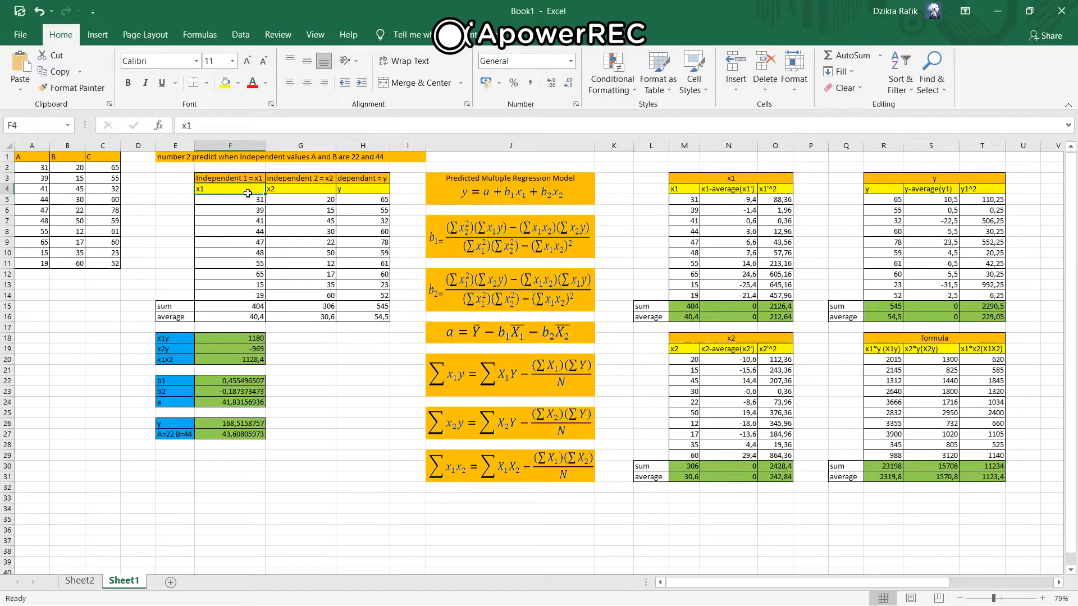
{"action": "left_click", "coordinate": [289, 194]}
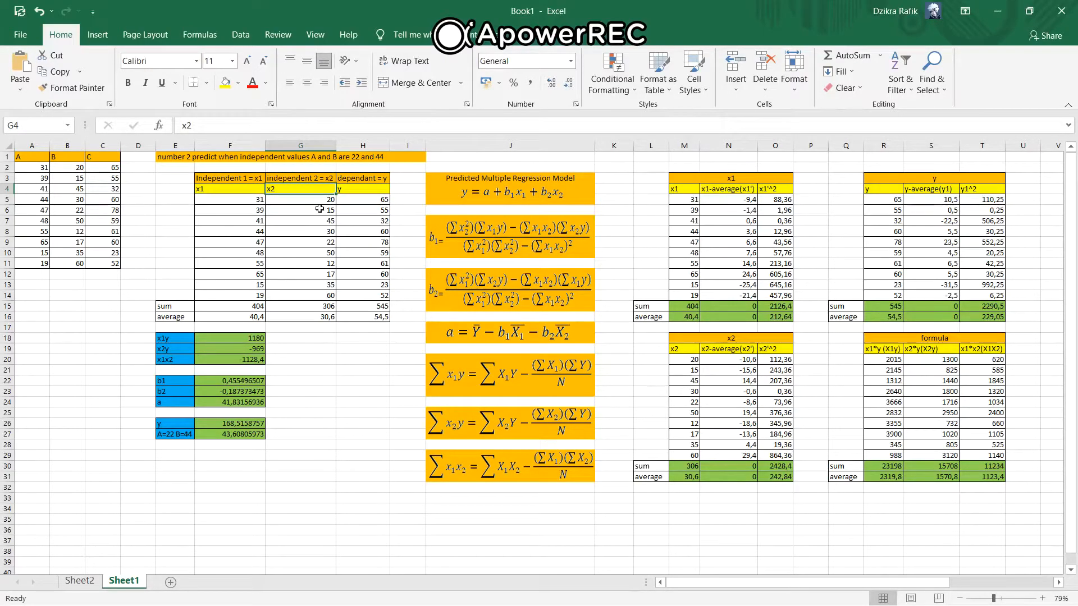
{"action": "left_click", "coordinate": [382, 192]}
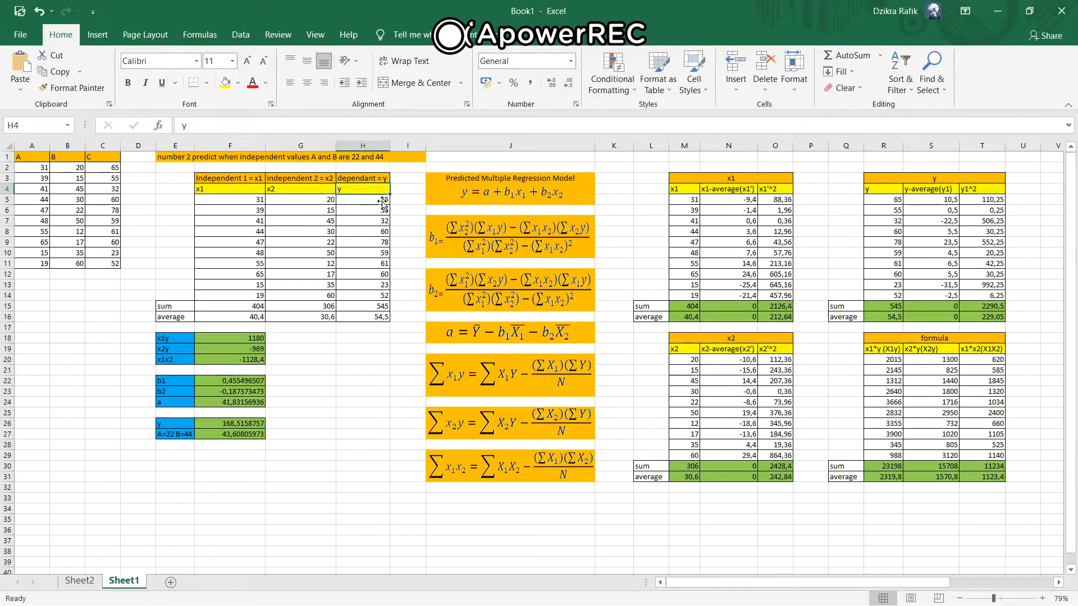
{"action": "left_click", "coordinate": [238, 181]}
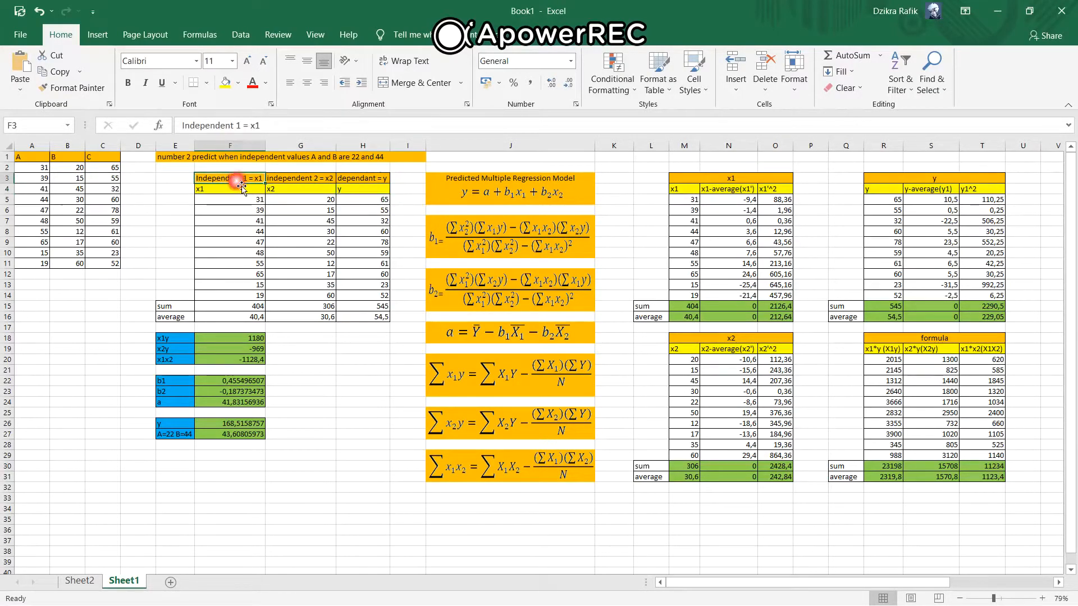
{"action": "left_click", "coordinate": [308, 183]}
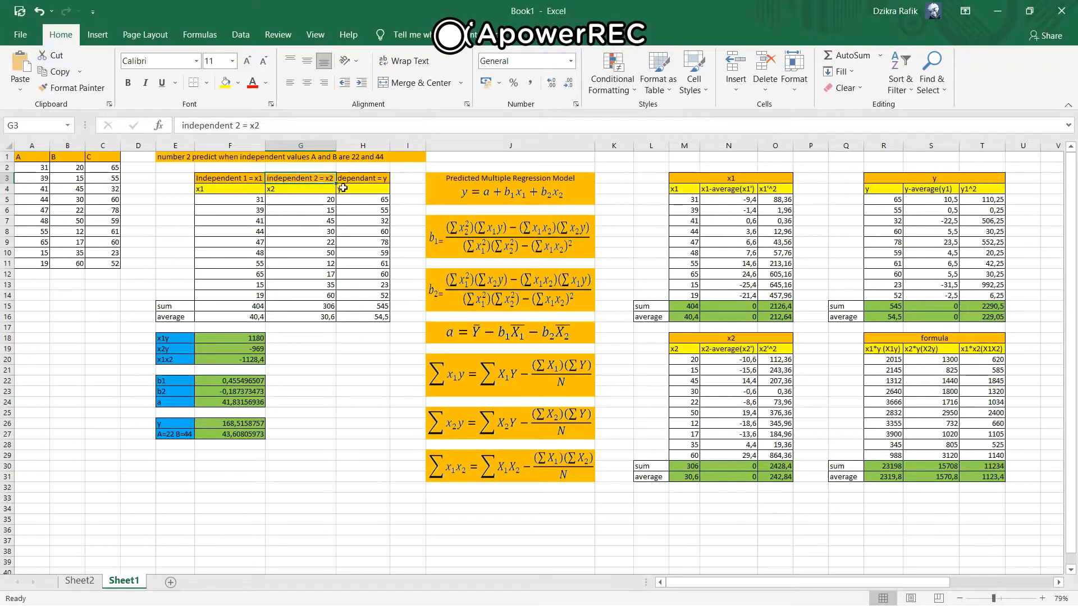
{"action": "left_click", "coordinate": [364, 182]}
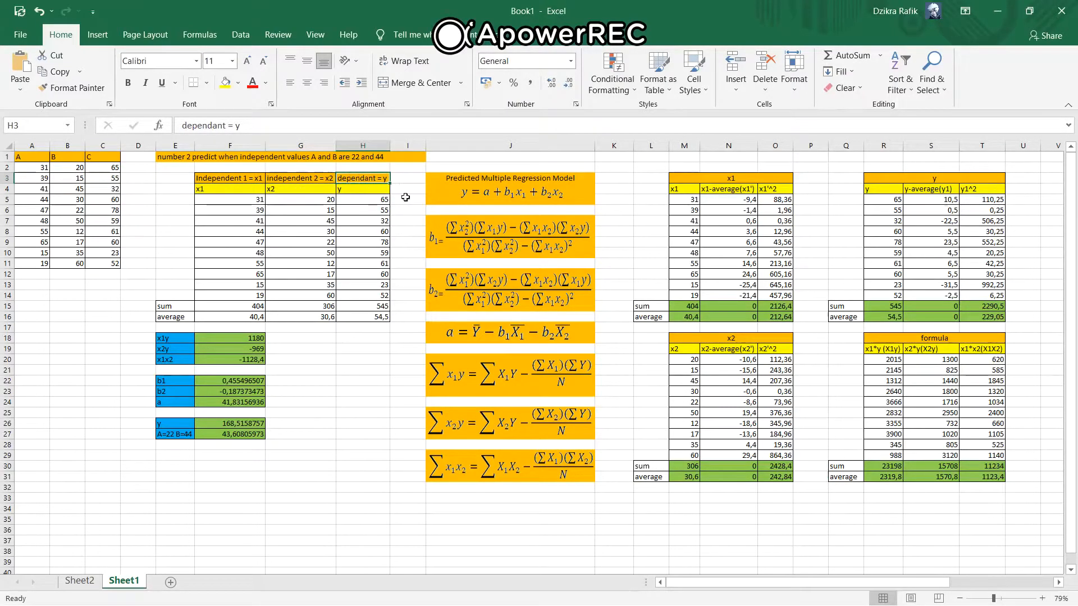
Examine the SUM formulas in F15:H15 and the AVERAGE formulas in F16:H16 for x1, x2 and y
{"action": "left_click", "coordinate": [246, 307]}
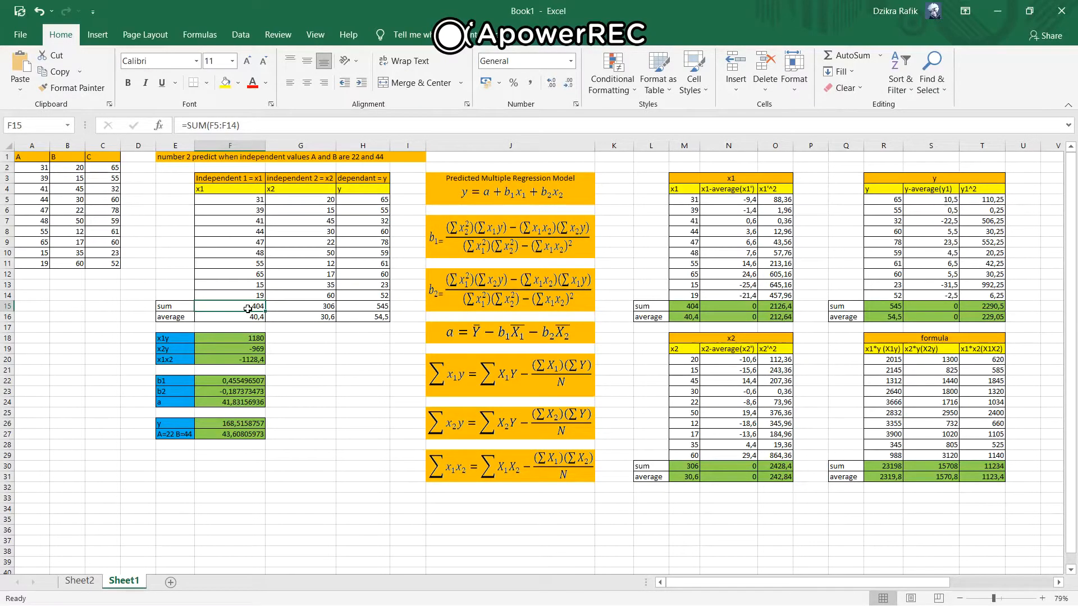
{"action": "left_click", "coordinate": [311, 311]}
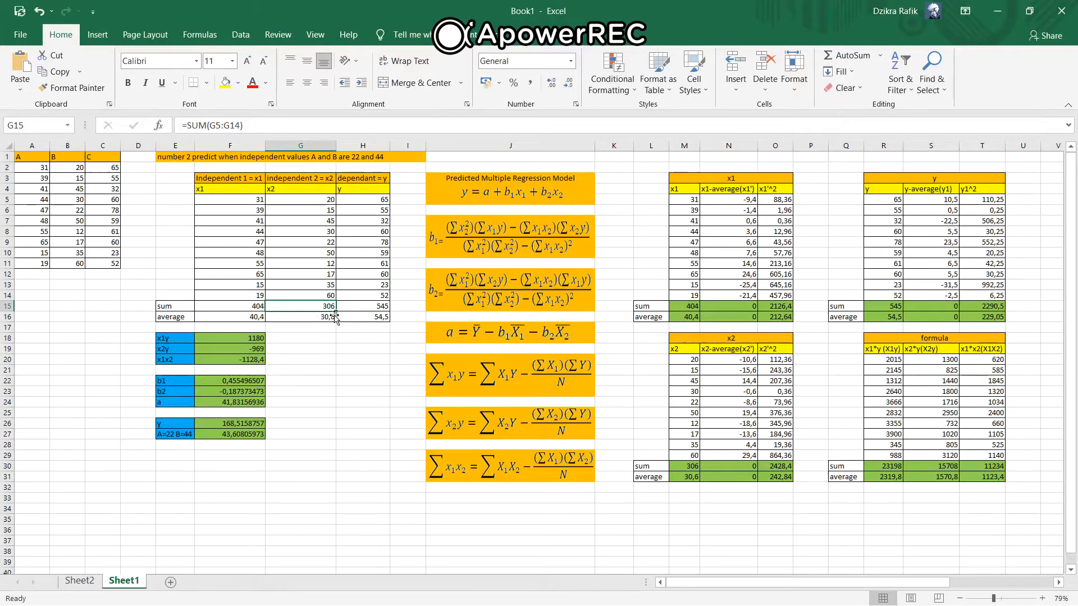
{"action": "left_click", "coordinate": [371, 310]}
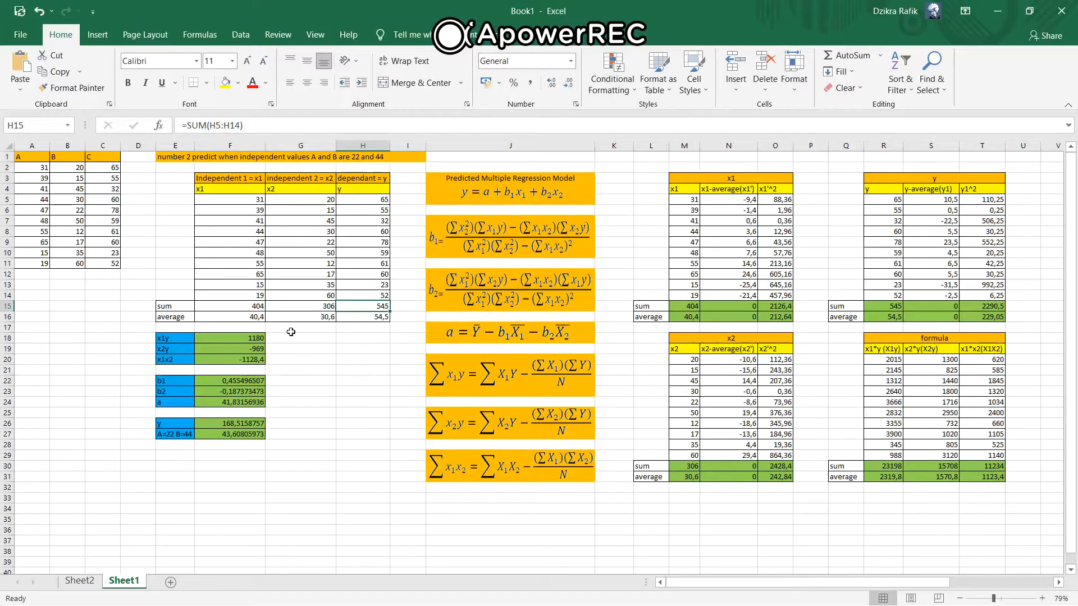
{"action": "left_click", "coordinate": [251, 320]}
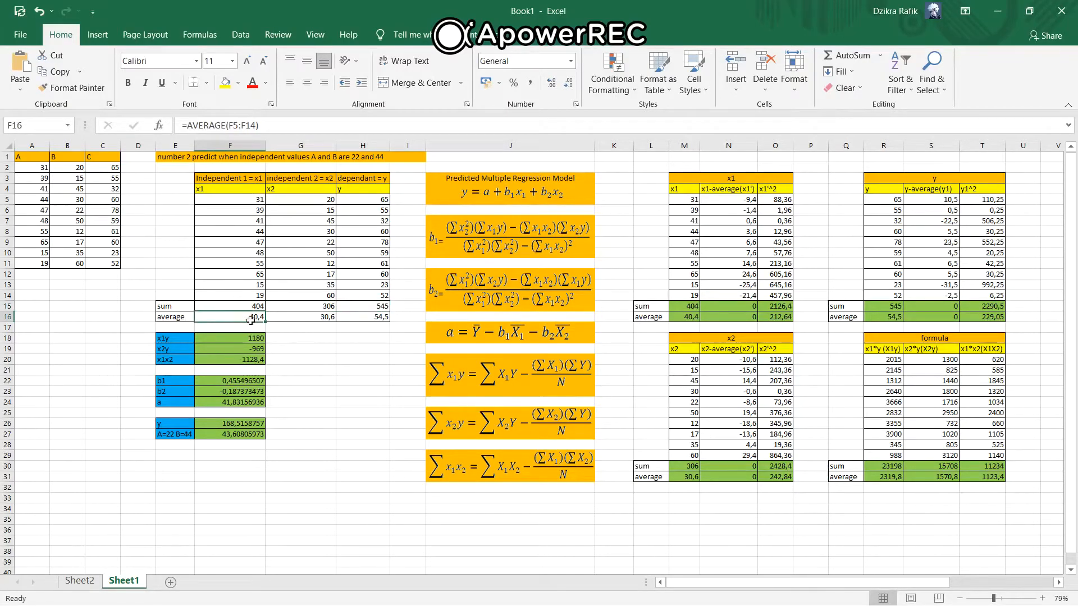
{"action": "left_click", "coordinate": [311, 320]}
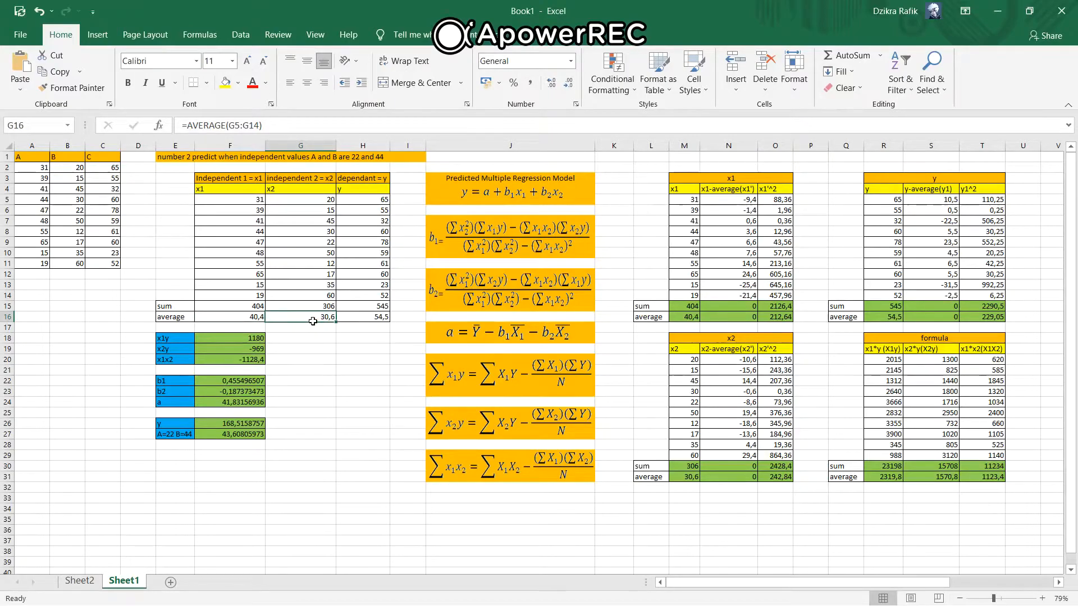
{"action": "left_click", "coordinate": [377, 320]}
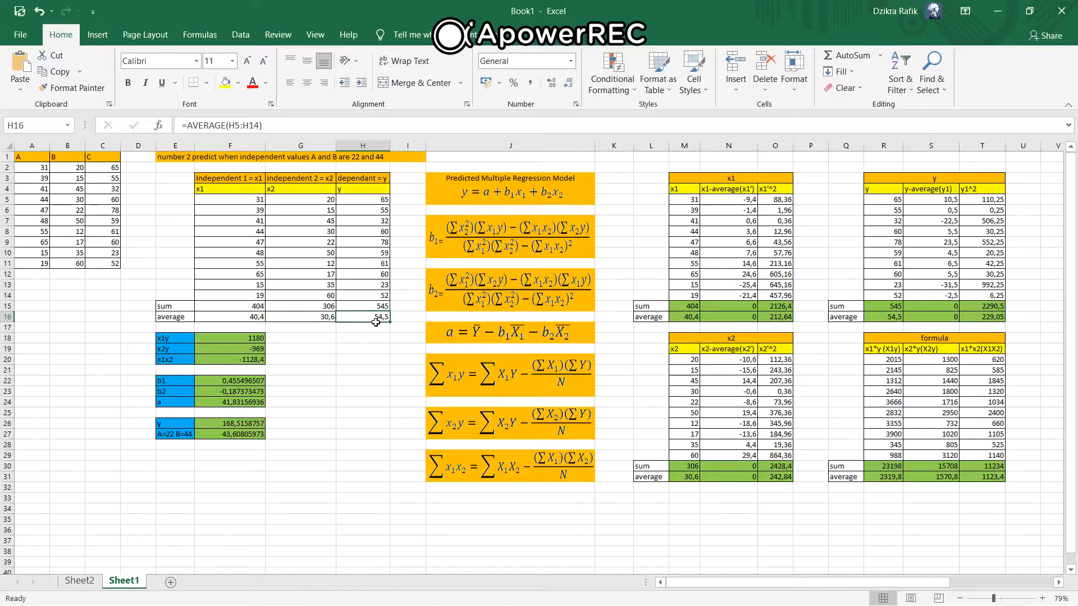
Review the predicted multiple regression model and the b1, b2 and a equations beside the data table
{"action": "left_click", "coordinate": [410, 179]}
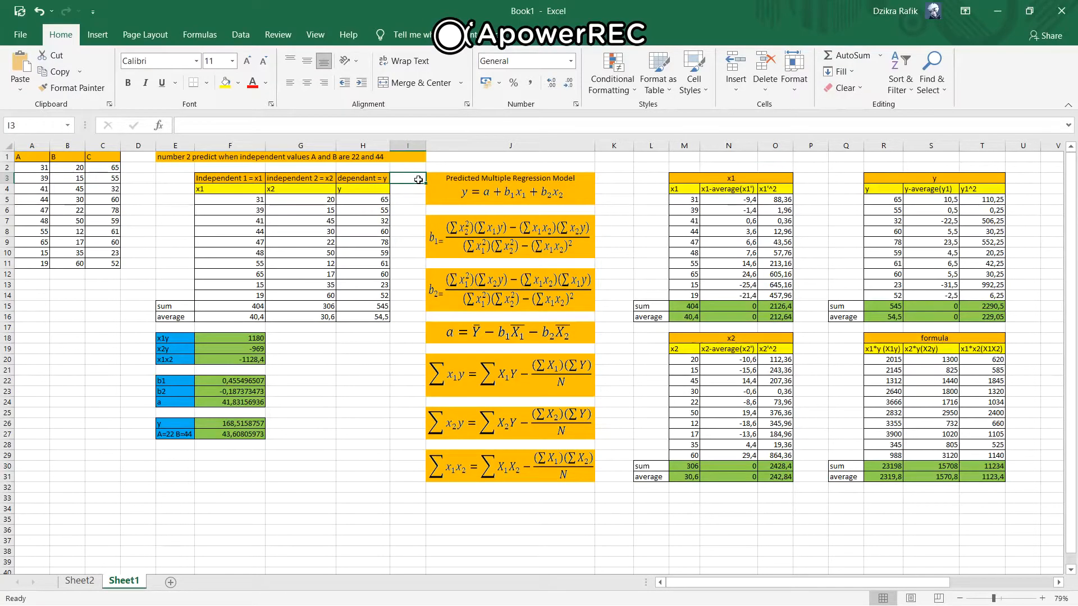
{"action": "left_click_drag", "start_coordinate": [417, 180], "coordinate": [612, 203]}
{"action": "left_click_drag", "start_coordinate": [415, 226], "coordinate": [619, 257]}
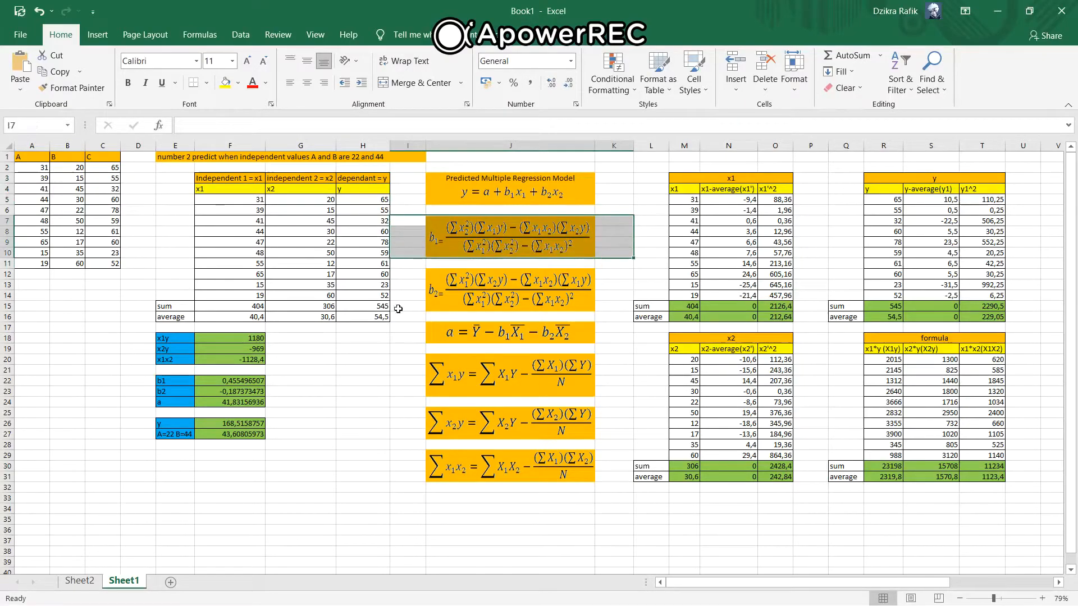
{"action": "left_click", "coordinate": [414, 278]}
{"action": "left_click_drag", "start_coordinate": [414, 278], "coordinate": [559, 314]}
{"action": "left_click", "coordinate": [620, 276]}
{"action": "left_click_drag", "start_coordinate": [408, 331], "coordinate": [629, 339]}
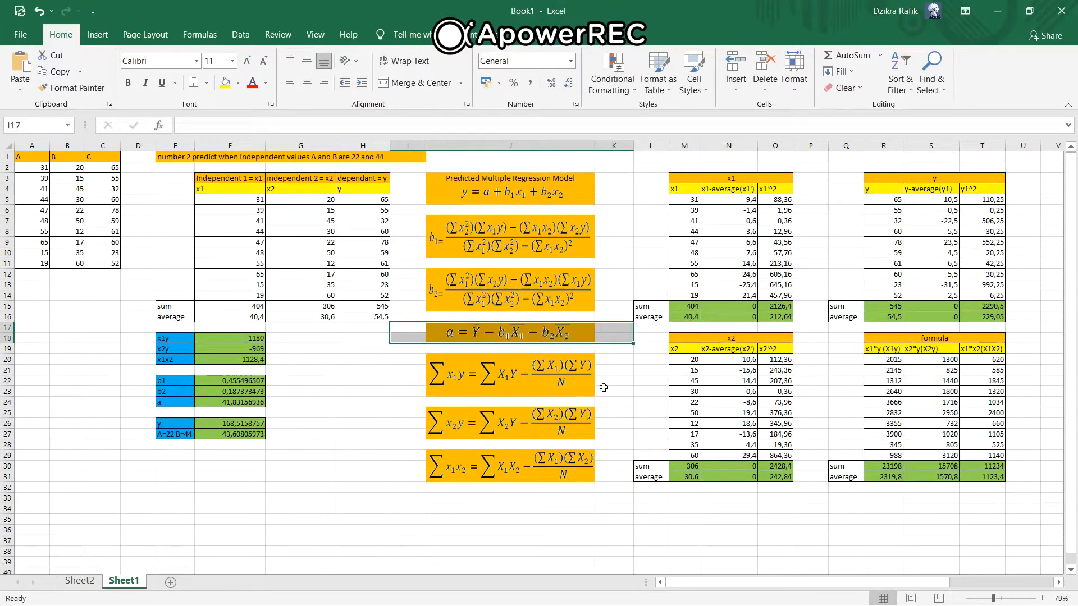
Review the three sum equations for x1y, x2y and x1x2 below the a equation
{"action": "left_click", "coordinate": [597, 370]}
{"action": "left_click_drag", "start_coordinate": [417, 357], "coordinate": [614, 395]}
{"action": "left_click", "coordinate": [627, 395]}
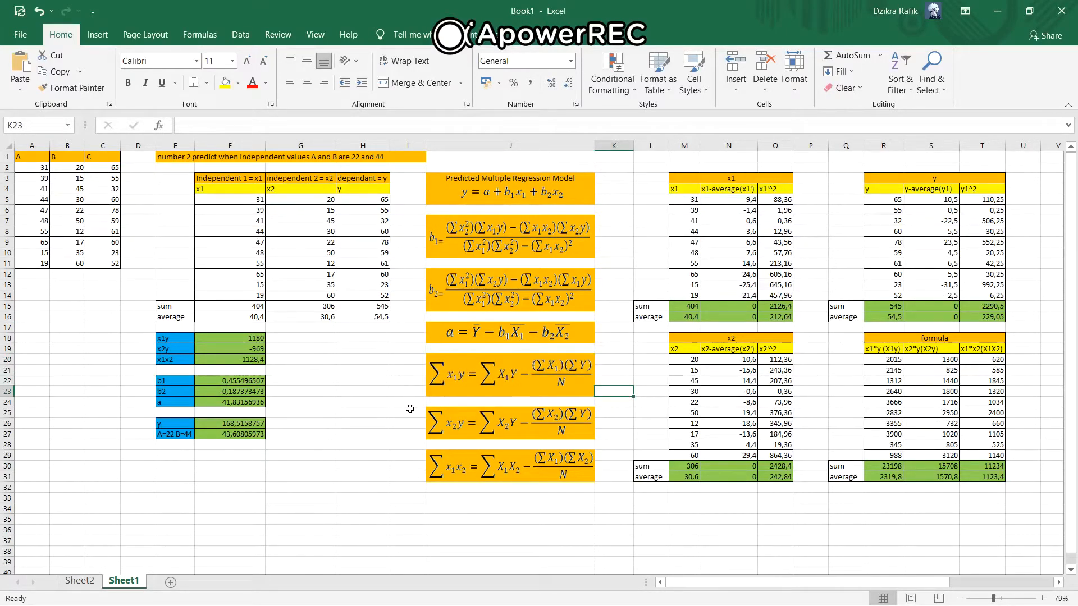
{"action": "left_click_drag", "start_coordinate": [412, 415], "coordinate": [616, 394]}
{"action": "left_click", "coordinate": [616, 395]}
{"action": "left_click_drag", "start_coordinate": [405, 453], "coordinate": [609, 480]}
{"action": "left_click", "coordinate": [613, 426]}
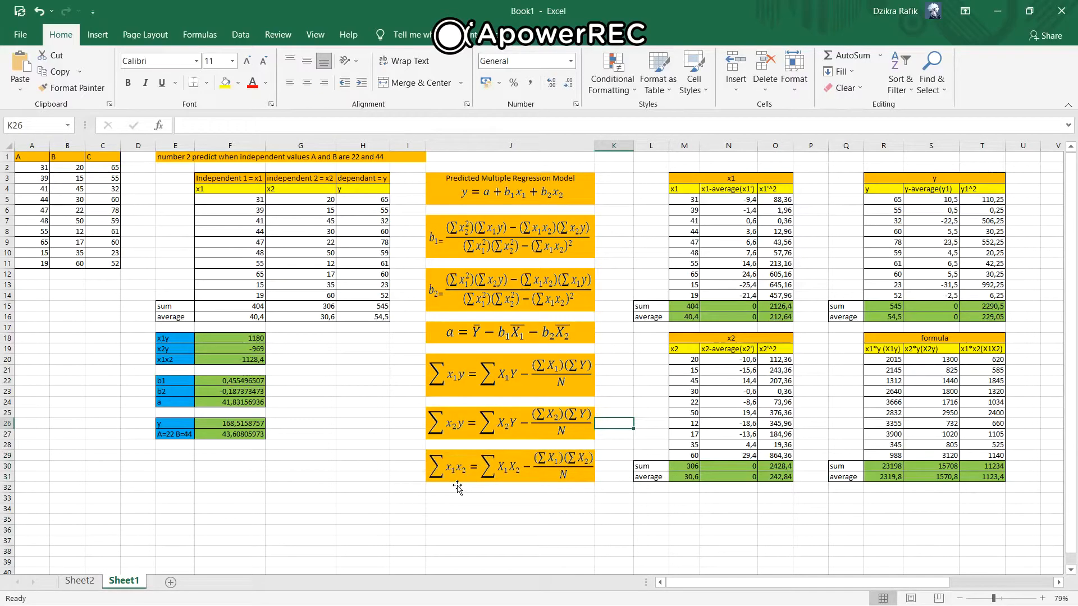
Review the x1 table's column headings in M4:O4: x1, x1-average(x1') and x1'^2
{"action": "left_click", "coordinate": [654, 178]}
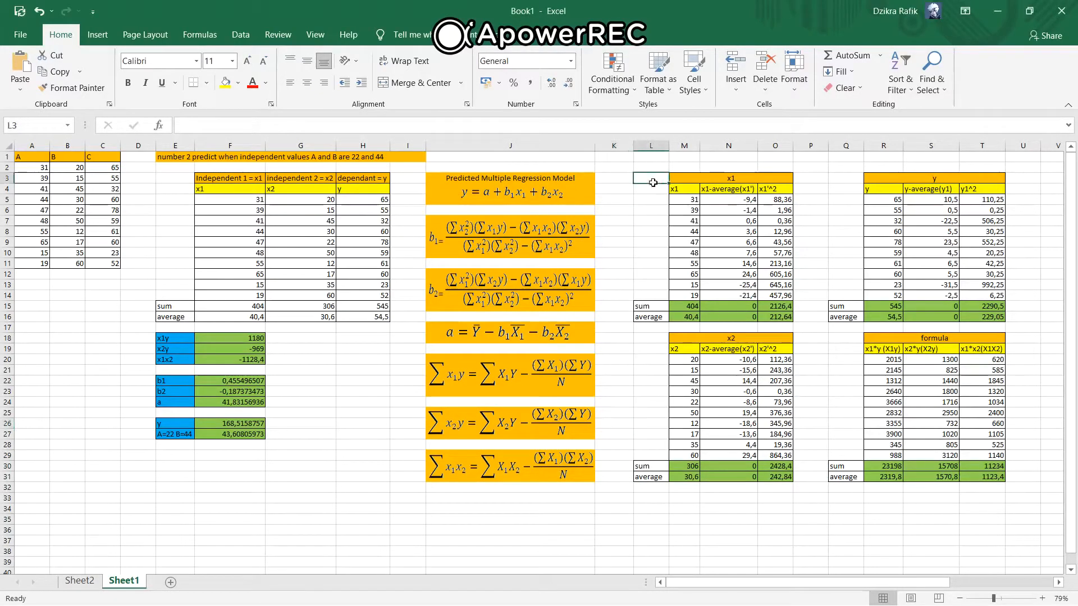
{"action": "left_click", "coordinate": [685, 193]}
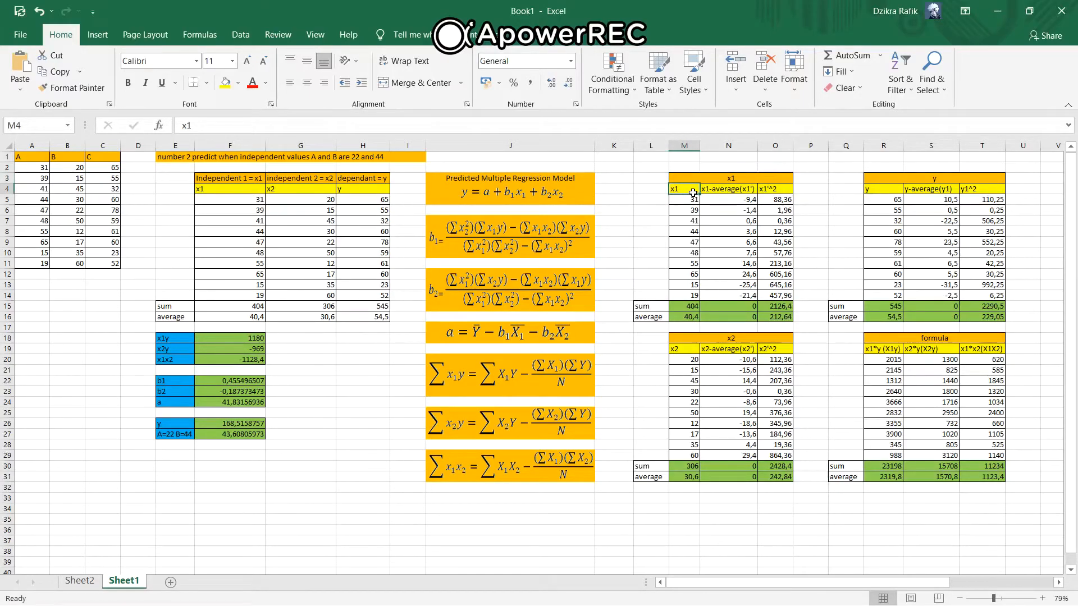
{"action": "left_click", "coordinate": [732, 192]}
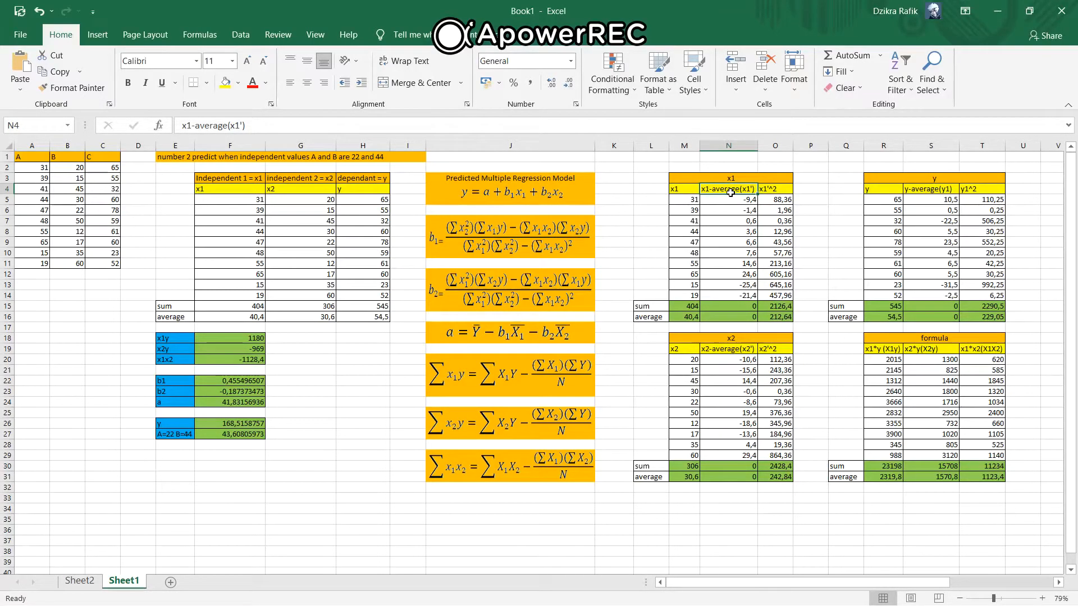
{"action": "left_click", "coordinate": [783, 191]}
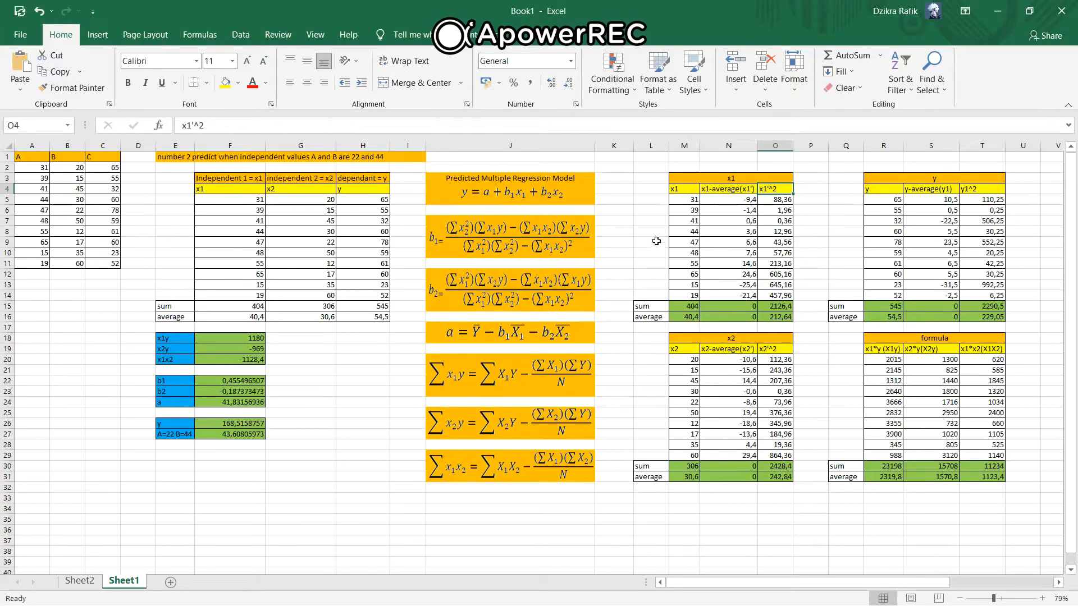
Examine the x1 table's sum formulas against F15, plus the deviation formula in N5 and the squared deviation formula in O5
{"action": "left_click", "coordinate": [689, 310]}
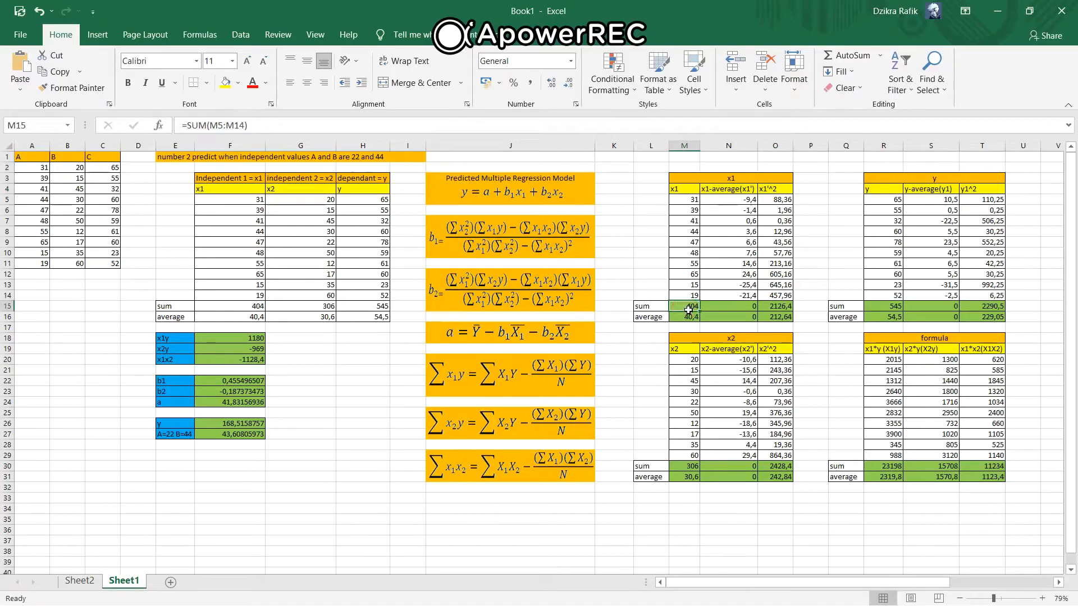
{"action": "left_click", "coordinate": [253, 310]}
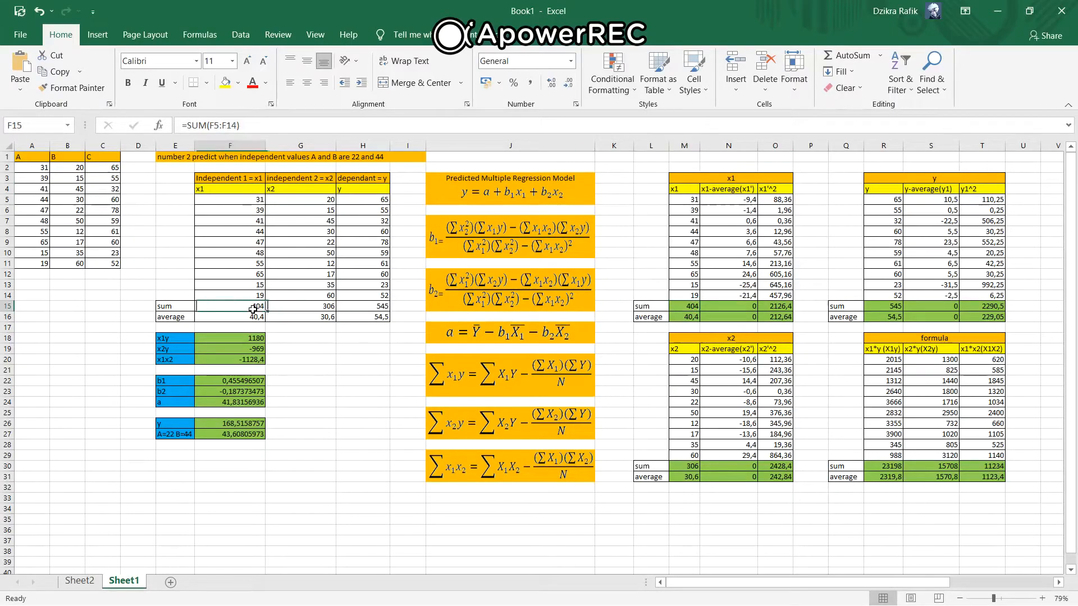
{"action": "left_click", "coordinate": [740, 310]}
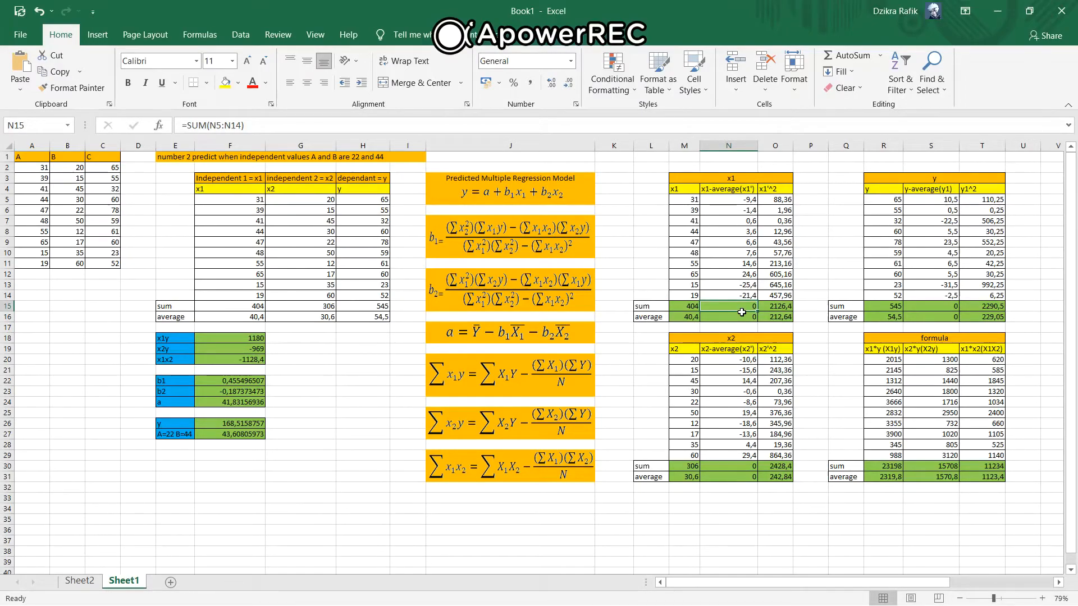
{"action": "left_click", "coordinate": [744, 203]}
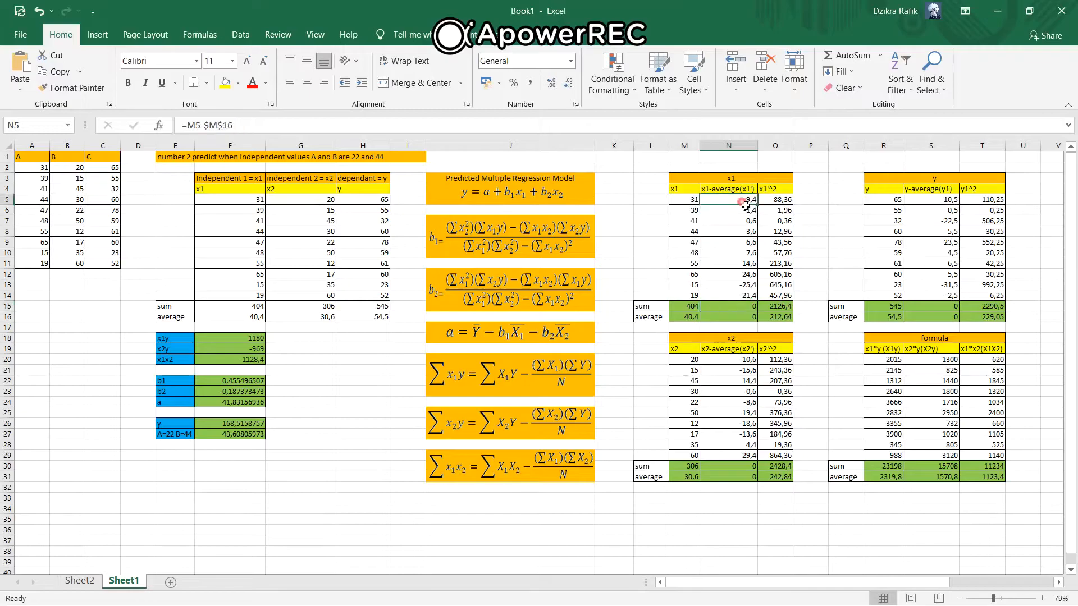
{"action": "left_click", "coordinate": [789, 202]}
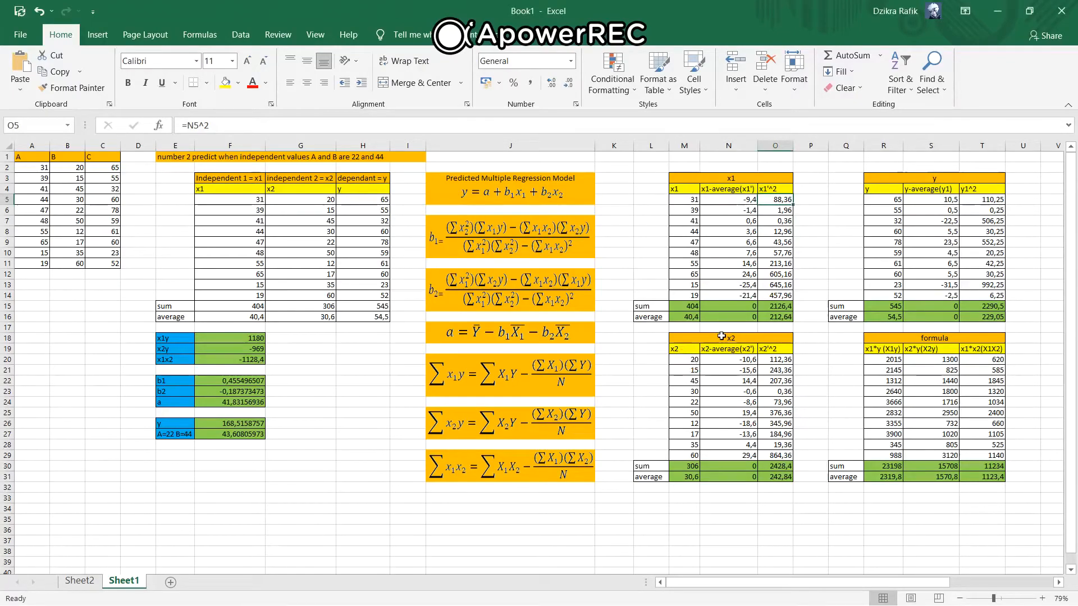
Review the x2 and y tables and the formula table's column headings in R19:T19
{"action": "left_click", "coordinate": [699, 363]}
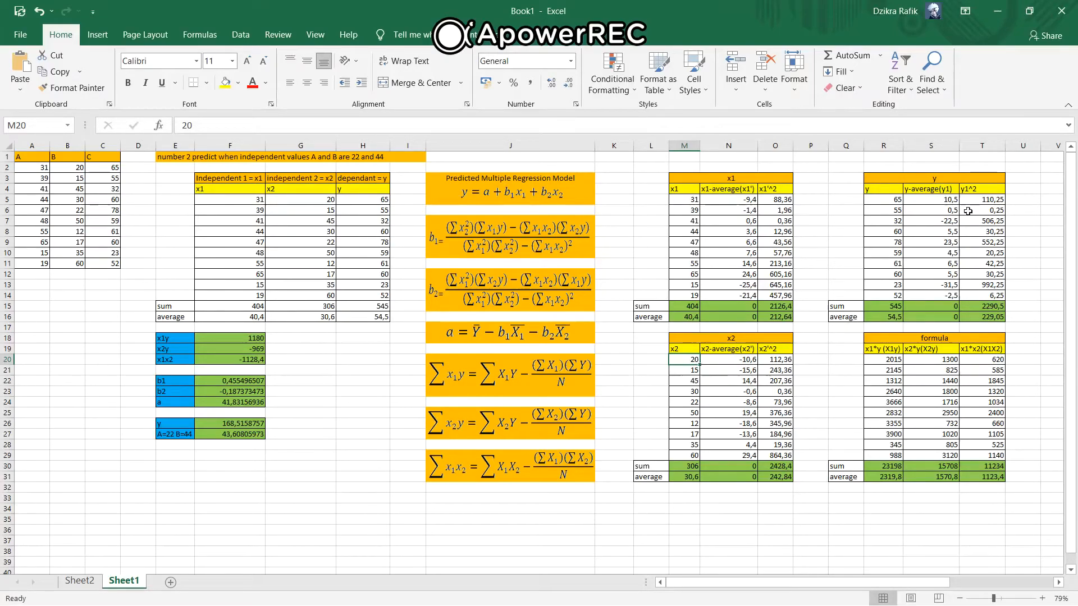
{"action": "left_click", "coordinate": [913, 181]}
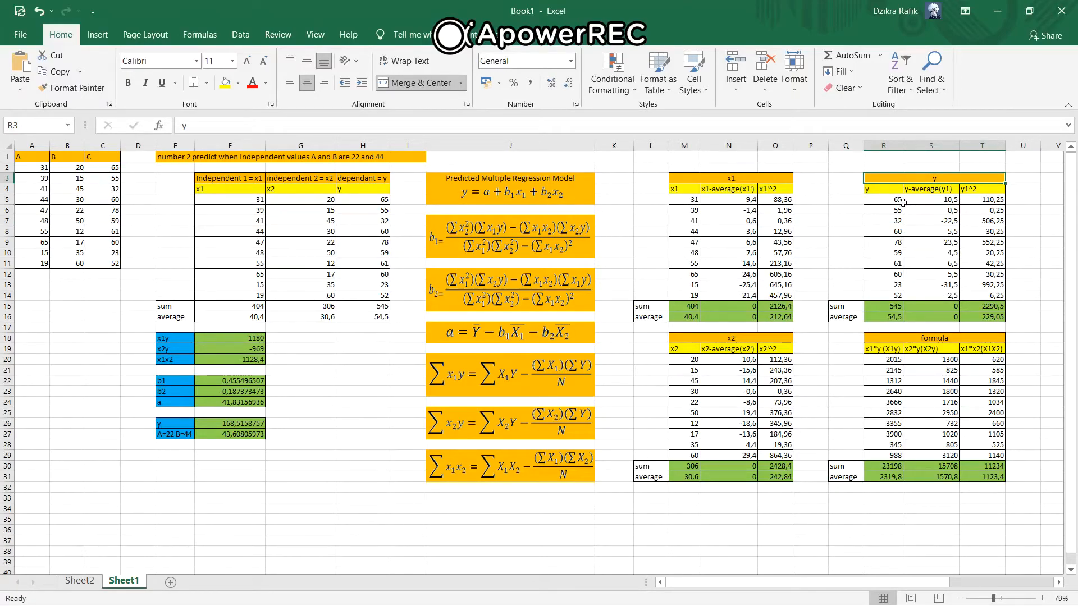
{"action": "left_click", "coordinate": [898, 338]}
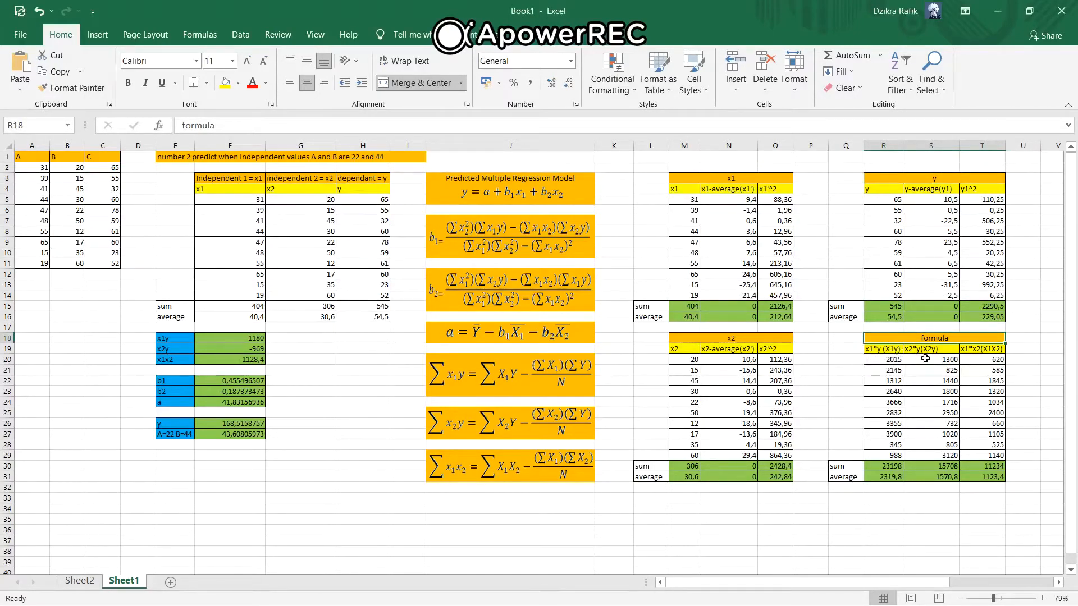
{"action": "left_click", "coordinate": [904, 350]}
{"action": "left_click", "coordinate": [949, 350]}
{"action": "left_click", "coordinate": [993, 351]}
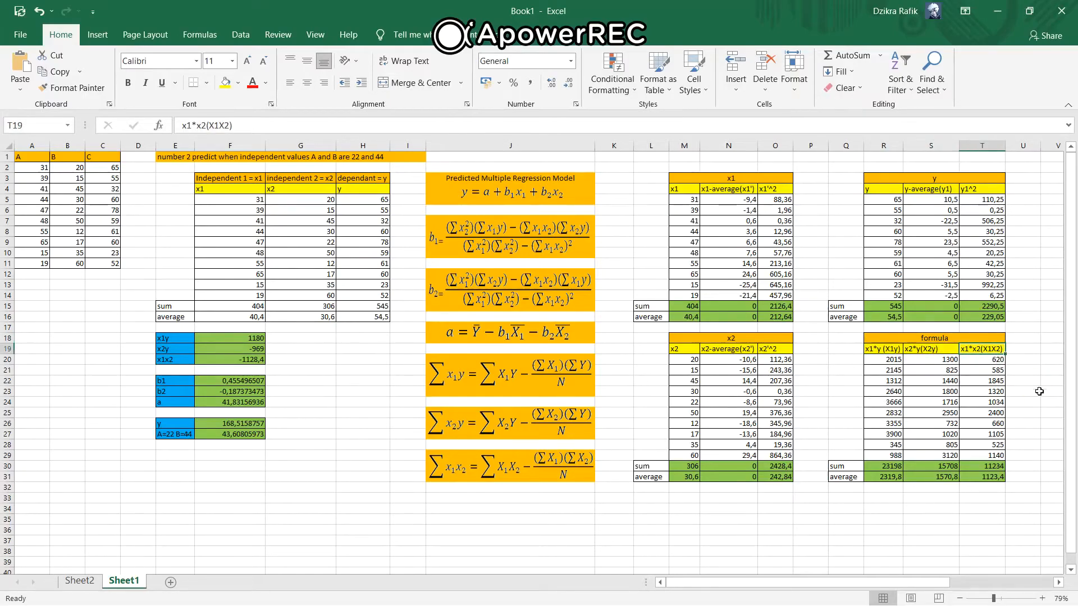
Examine the sum formulas in R30:T30 and the average formulas in R31:T31 of the formula table
{"action": "left_click", "coordinate": [898, 469]}
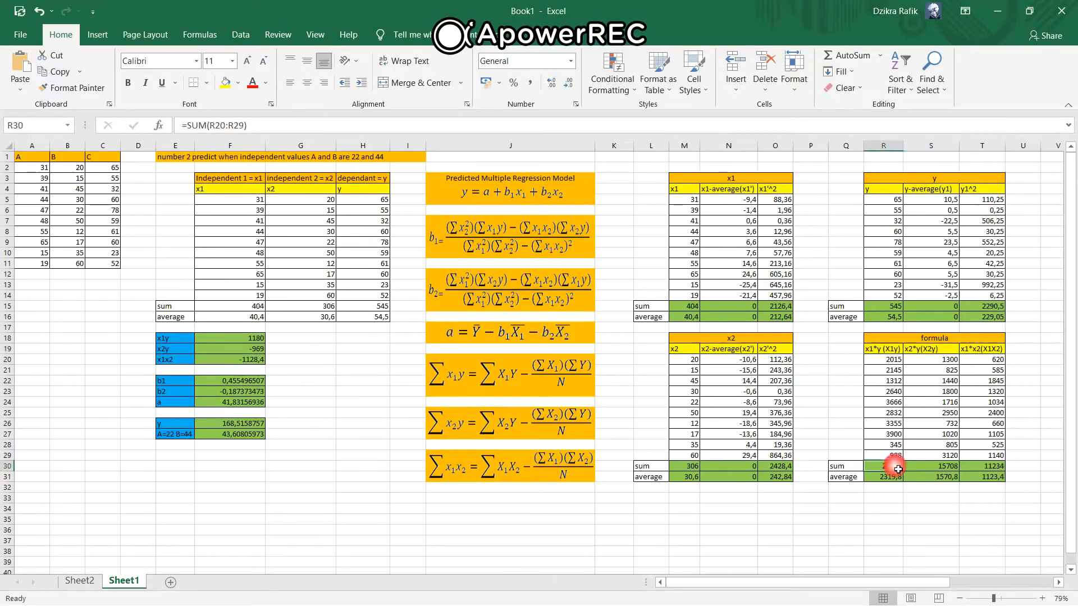
{"action": "left_click", "coordinate": [933, 469]}
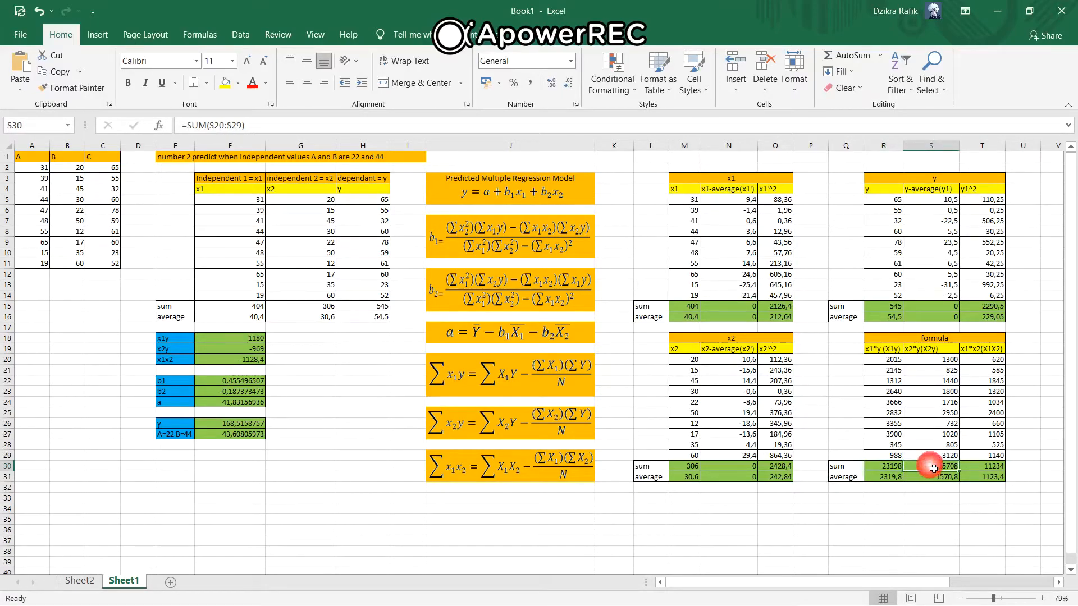
{"action": "left_click", "coordinate": [991, 470]}
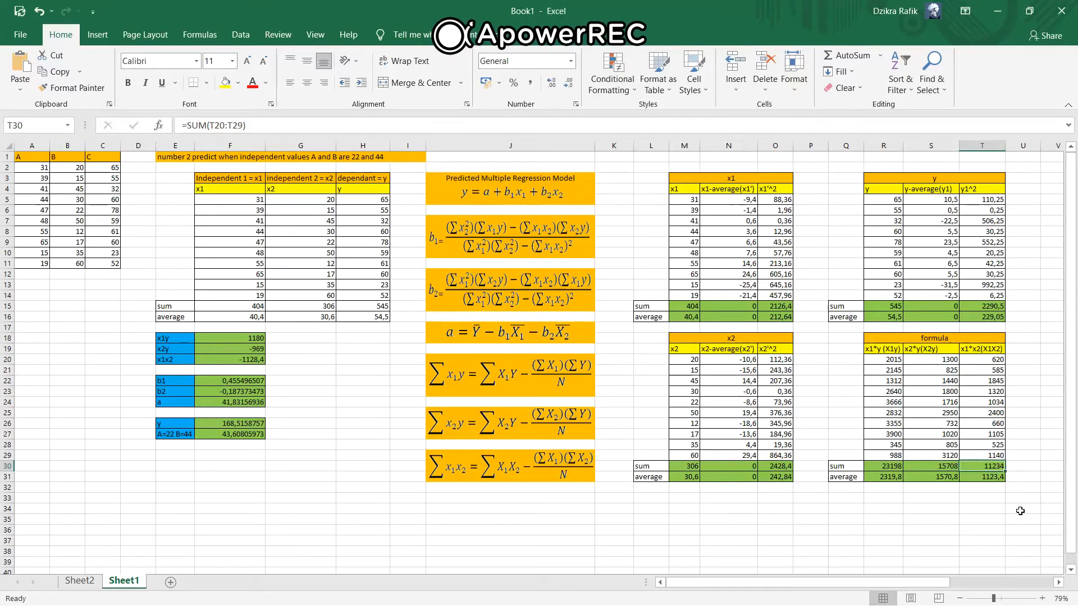
{"action": "left_click", "coordinate": [896, 480]}
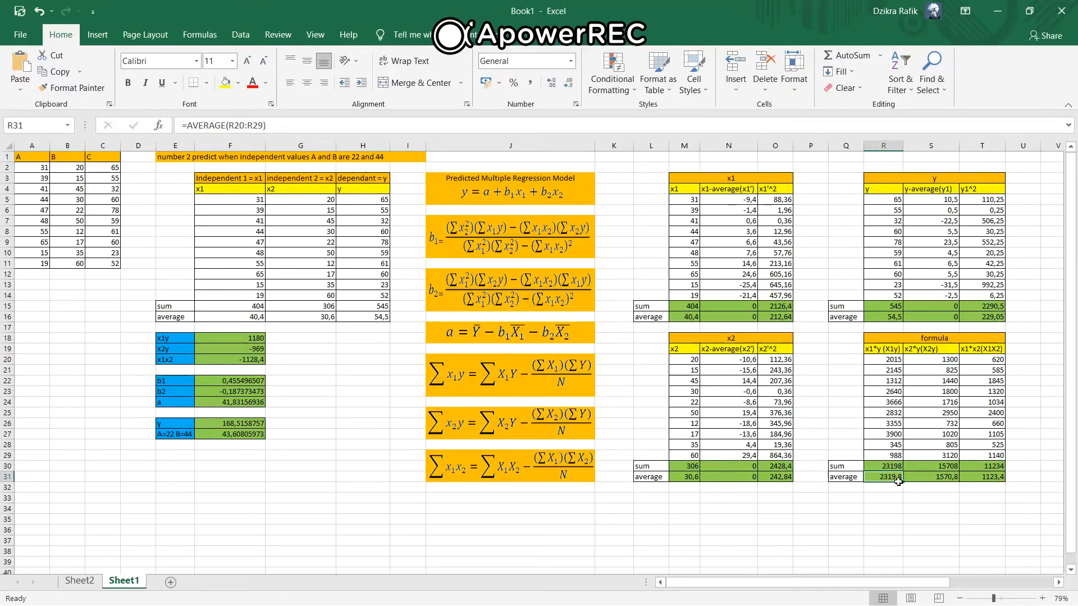
{"action": "left_click", "coordinate": [953, 481]}
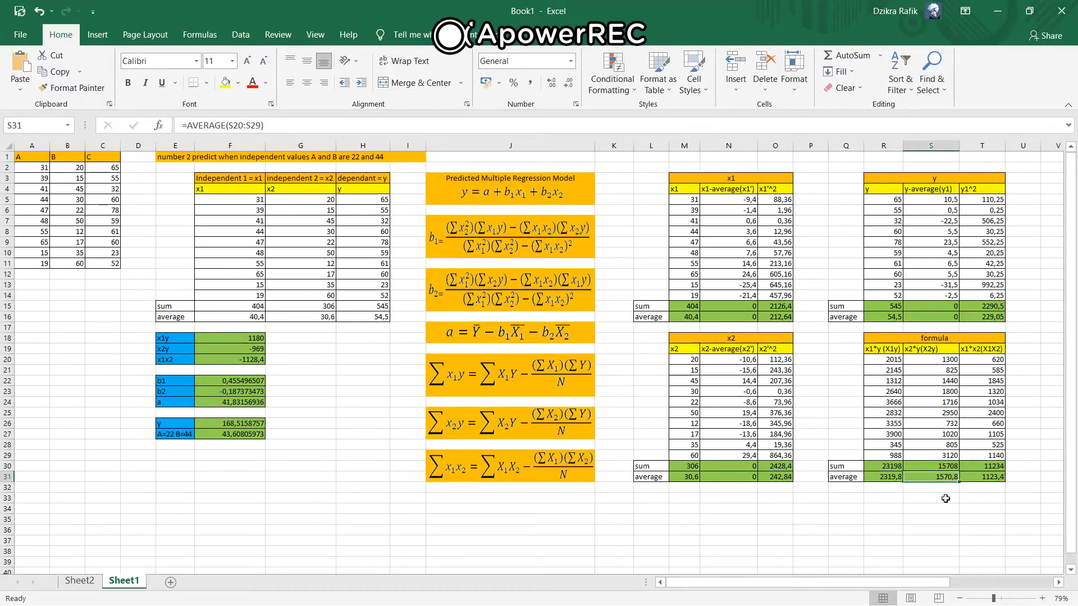
{"action": "left_click", "coordinate": [996, 480]}
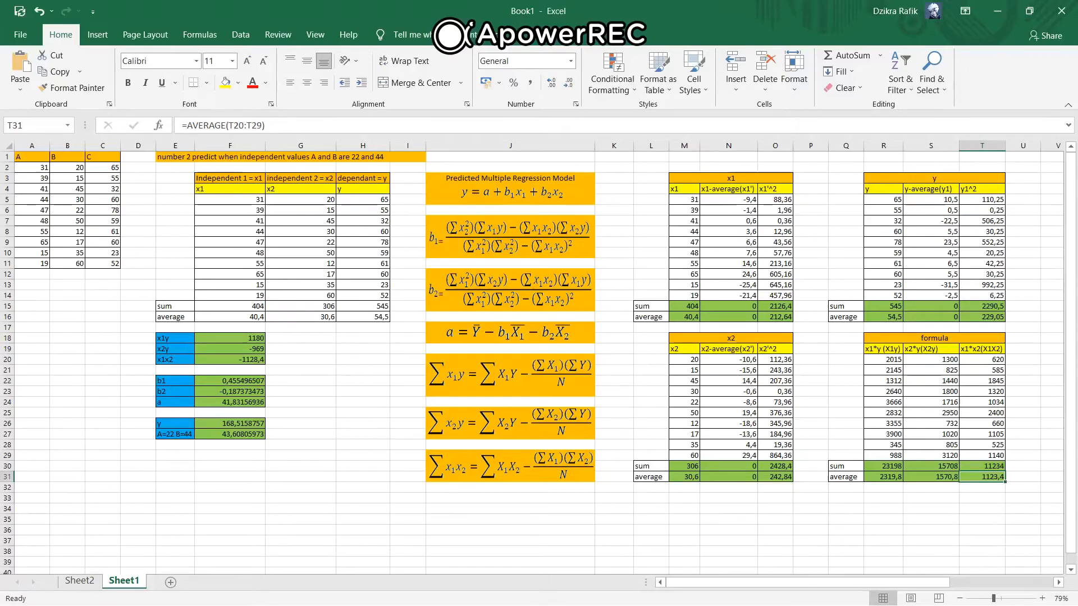
{"action": "left_click_drag", "start_coordinate": [888, 472], "coordinate": [991, 477]}
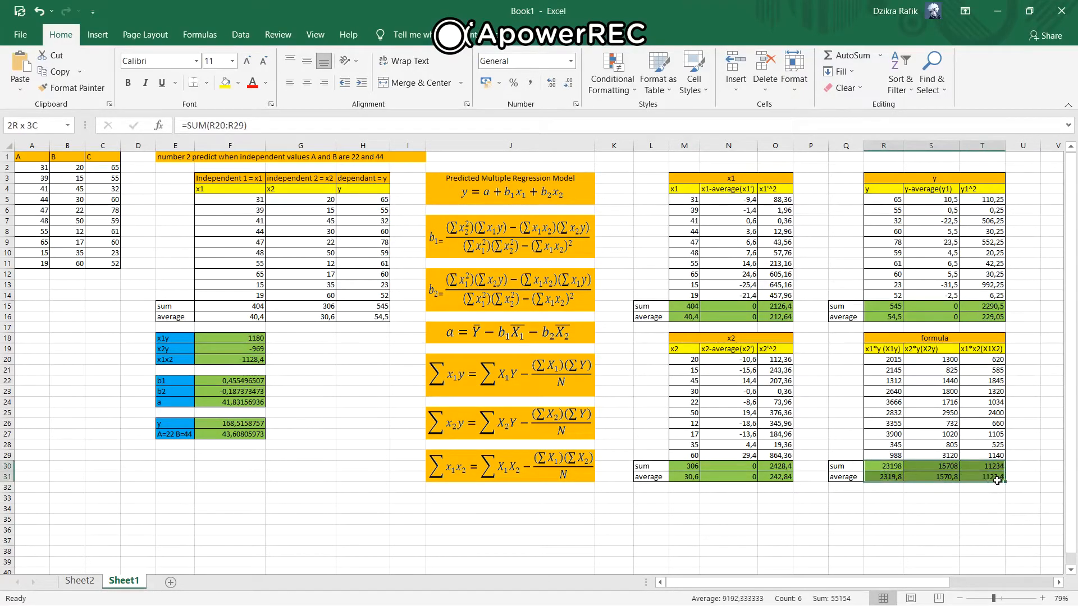
{"action": "left_click", "coordinate": [958, 520]}
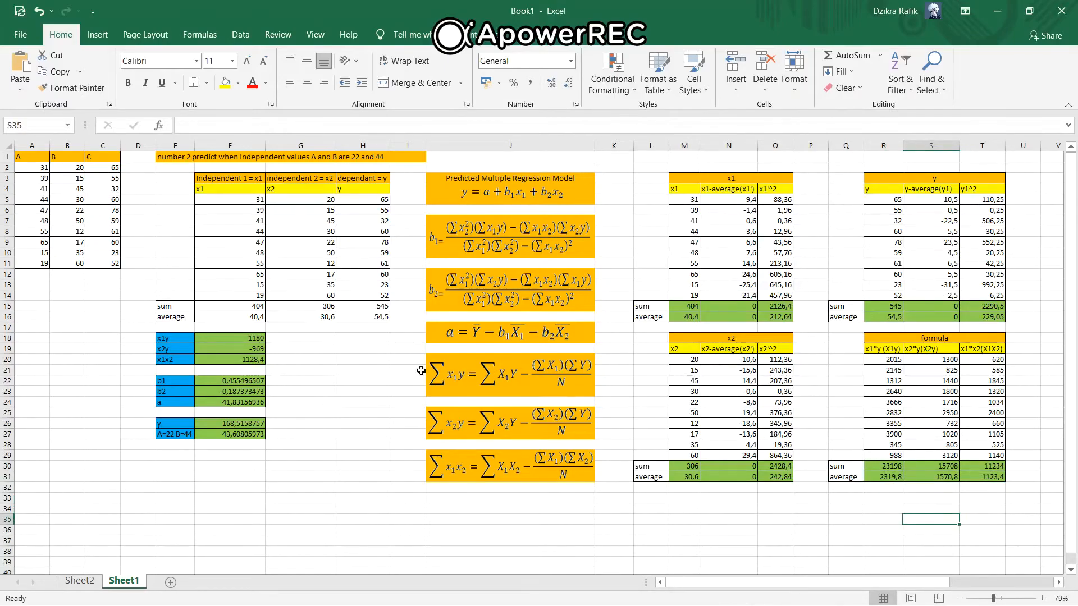
Compare the x1y sum equation with the worksheet results by inspecting the x1y, x2y and x1x2 formulas in F18:F20
{"action": "mouse_move", "coordinate": [415, 364]}
{"action": "left_mouse_down"}
{"action": "mouse_move", "coordinate": [561, 382]}
{"action": "mouse_move", "coordinate": [567, 398]}
{"action": "left_mouse_up"}
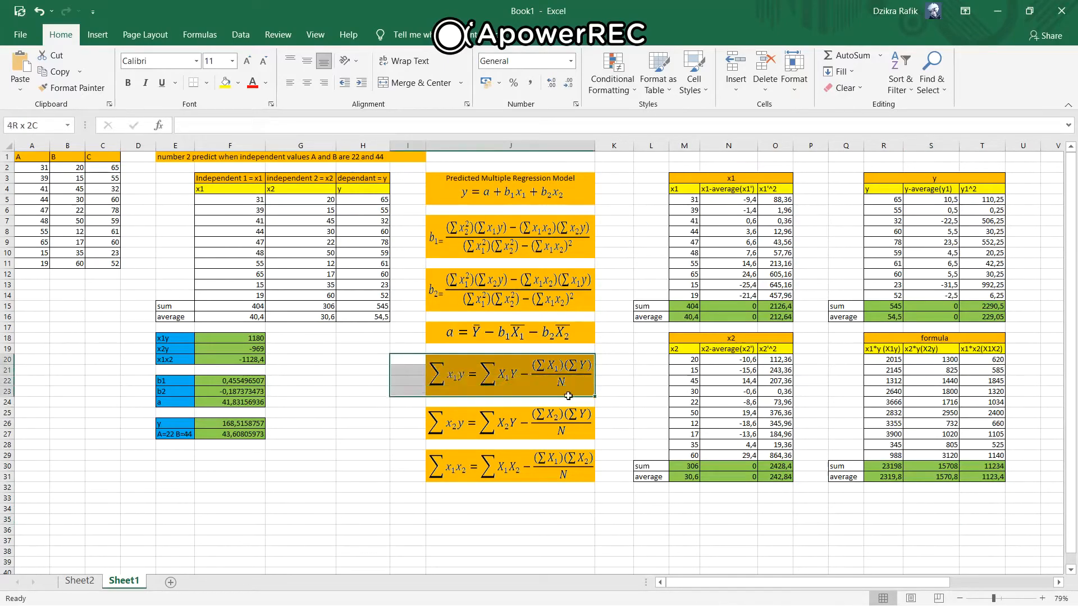
{"action": "left_click", "coordinate": [285, 359]}
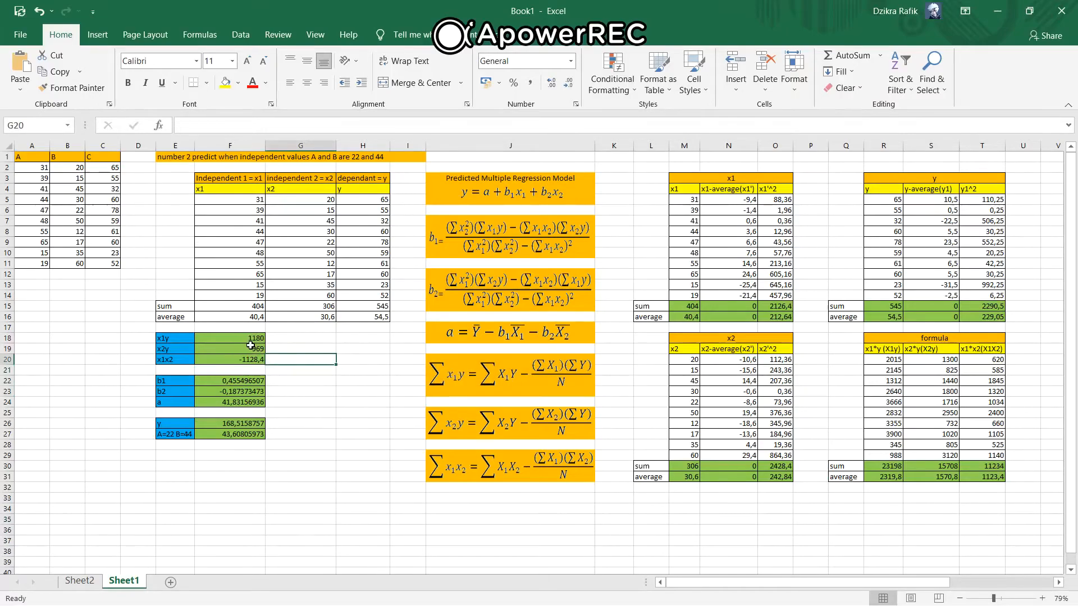
{"action": "left_click", "coordinate": [250, 340]}
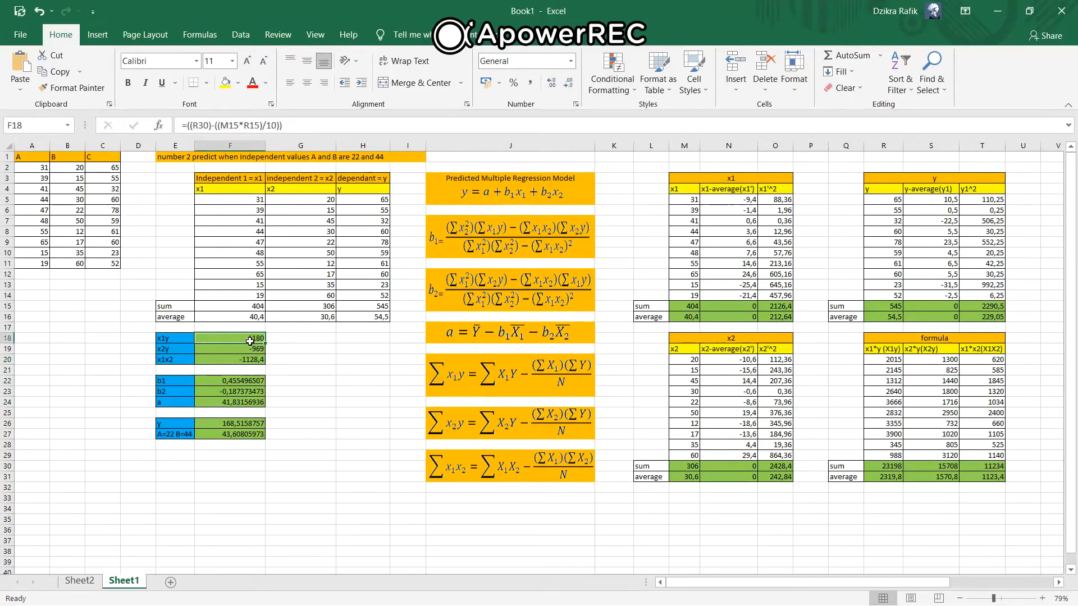
{"action": "left_click", "coordinate": [261, 352]}
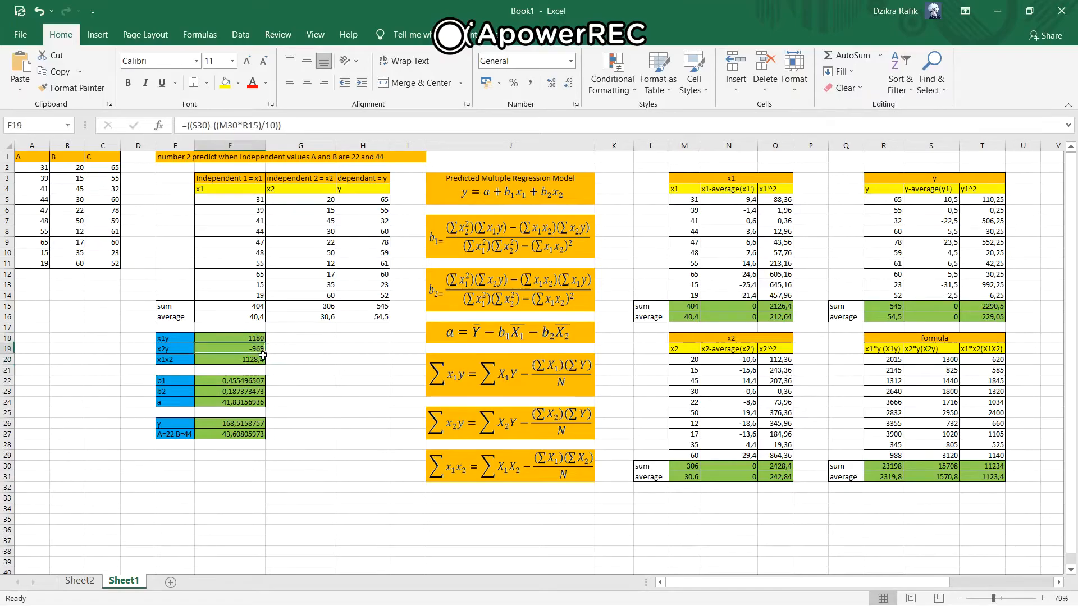
{"action": "left_click", "coordinate": [261, 361]}
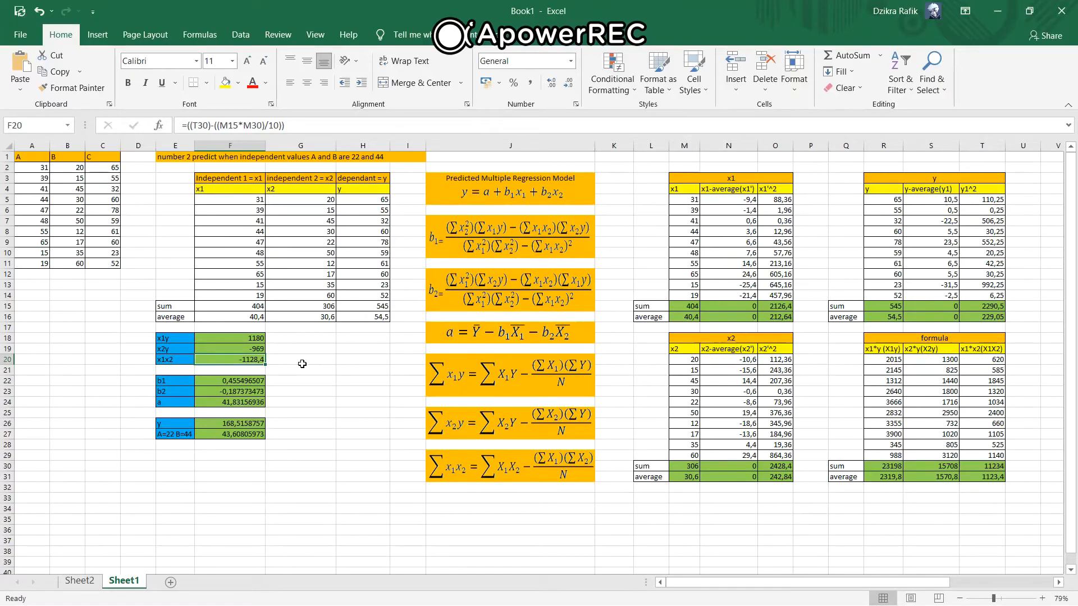
Check the b1 formula in F22 and the b2 formula in F23 against their equations
{"action": "left_click", "coordinate": [309, 382]}
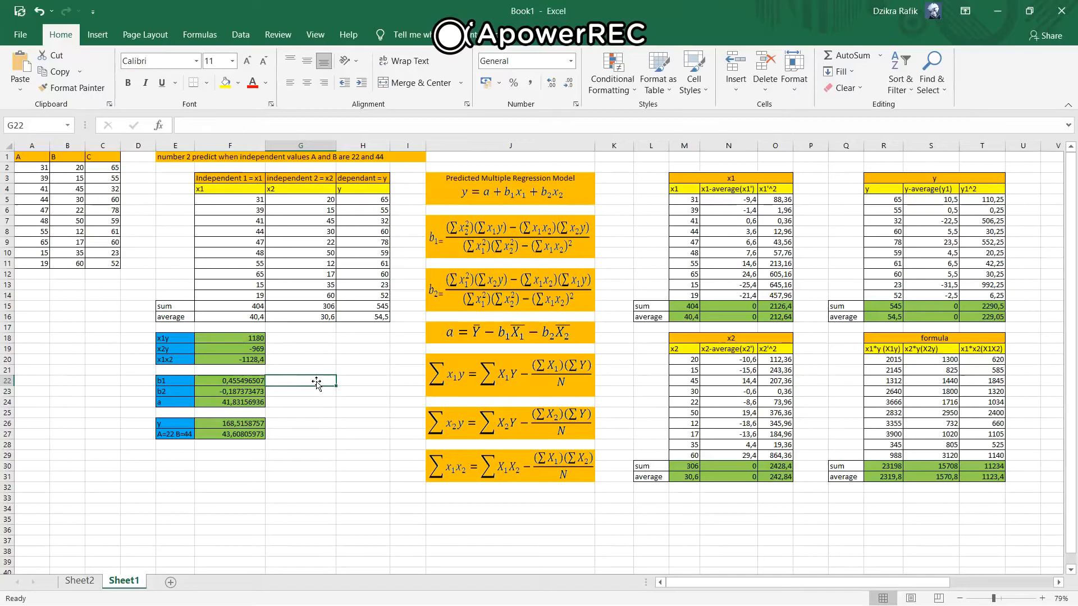
{"action": "left_click", "coordinate": [258, 385]}
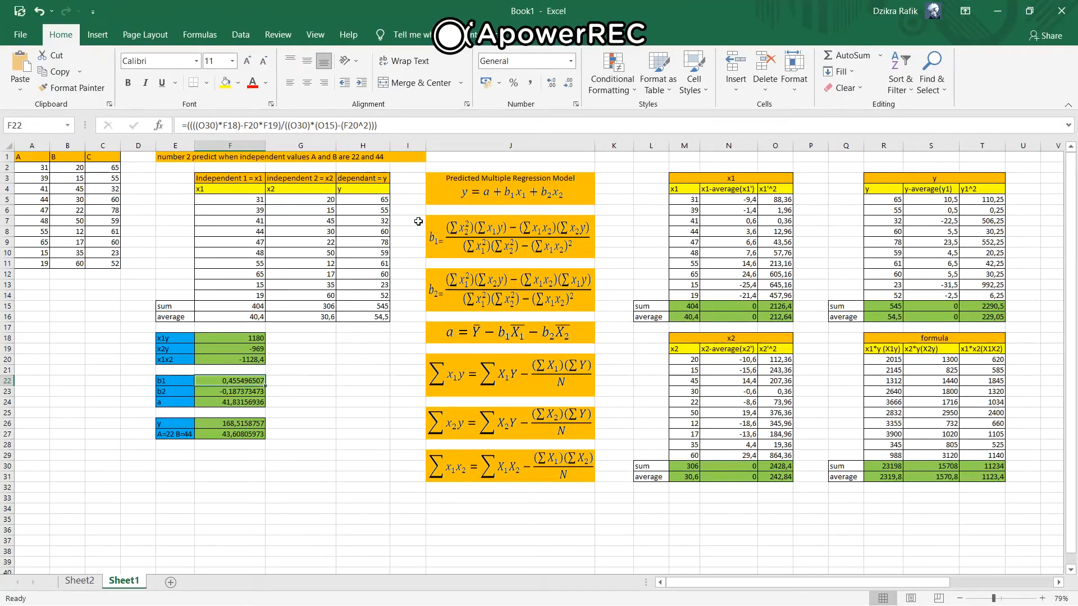
{"action": "left_click_drag", "start_coordinate": [418, 221], "coordinate": [617, 255]}
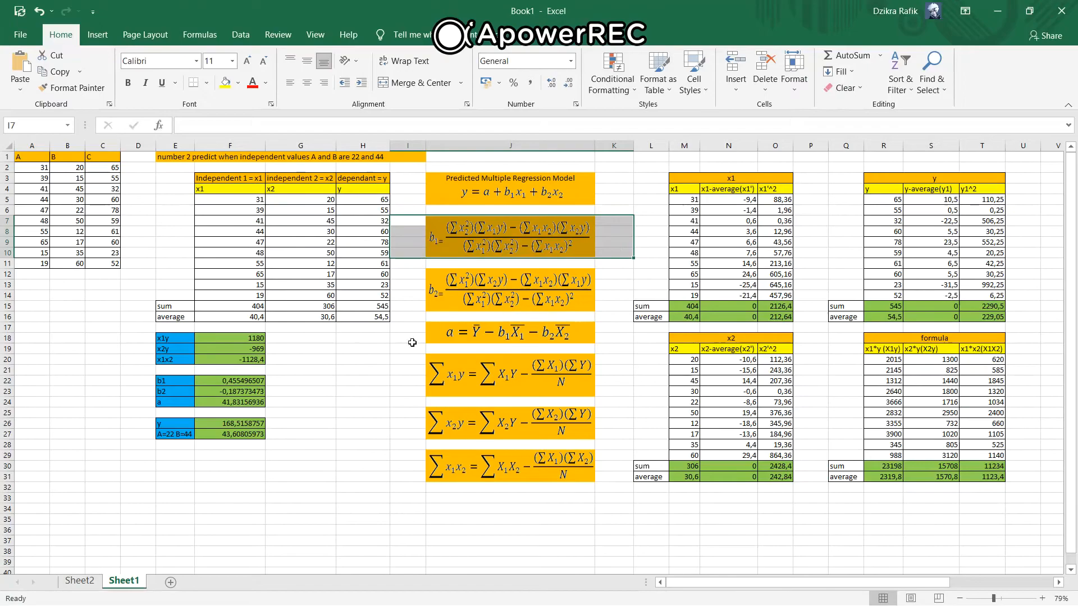
{"action": "left_click", "coordinate": [351, 395]}
{"action": "left_click", "coordinate": [253, 393]}
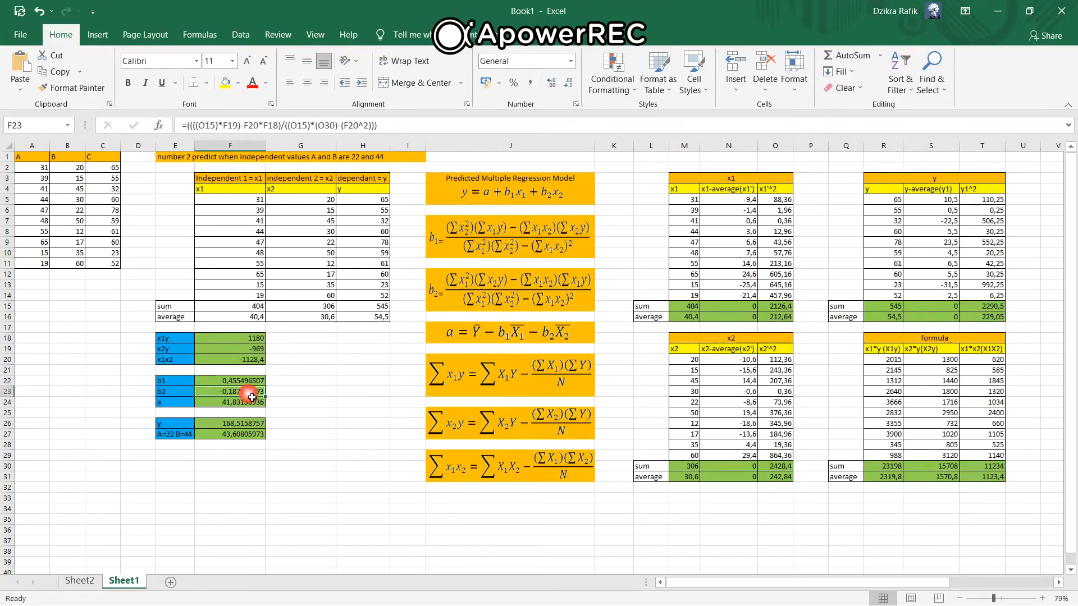
{"action": "left_click_drag", "start_coordinate": [413, 273], "coordinate": [600, 313]}
{"action": "left_click", "coordinate": [365, 359]}
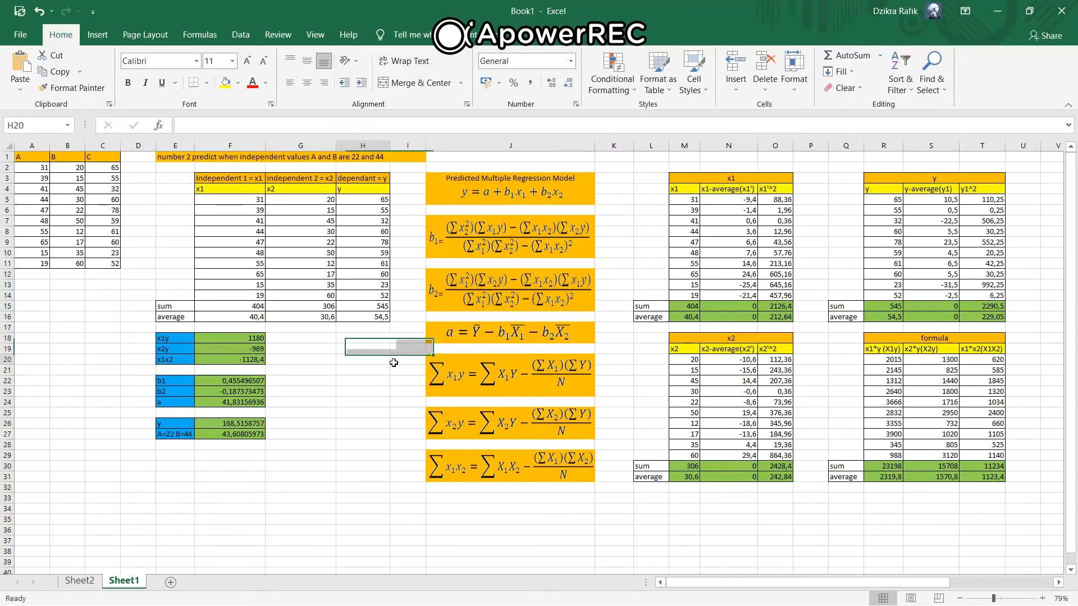
Check the a formula in F24 against the equation for a
{"action": "left_click", "coordinate": [246, 407]}
{"action": "left_click_drag", "start_coordinate": [420, 328], "coordinate": [613, 337]}
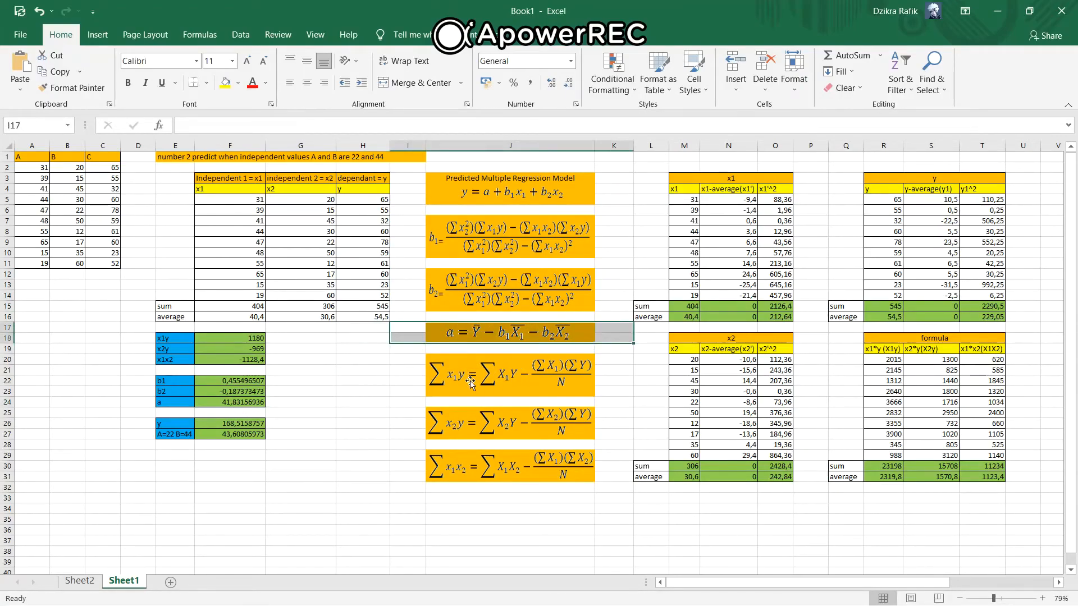
{"action": "left_click", "coordinate": [362, 370]}
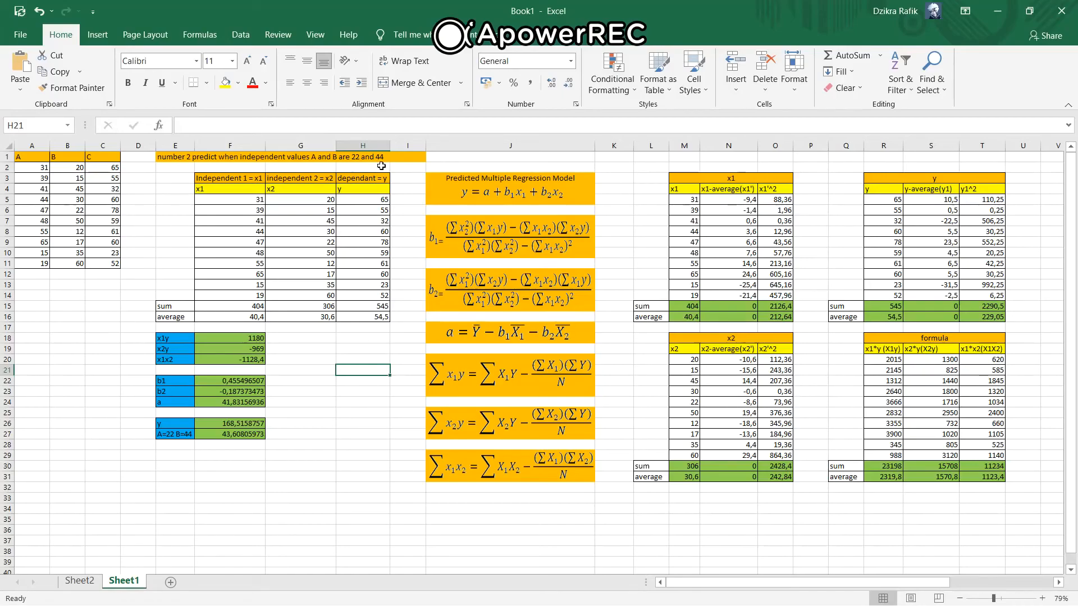
Inspect the y formula in F26 and the prediction formula for A=22 and B=44 in F27
{"action": "left_click", "coordinate": [239, 425]}
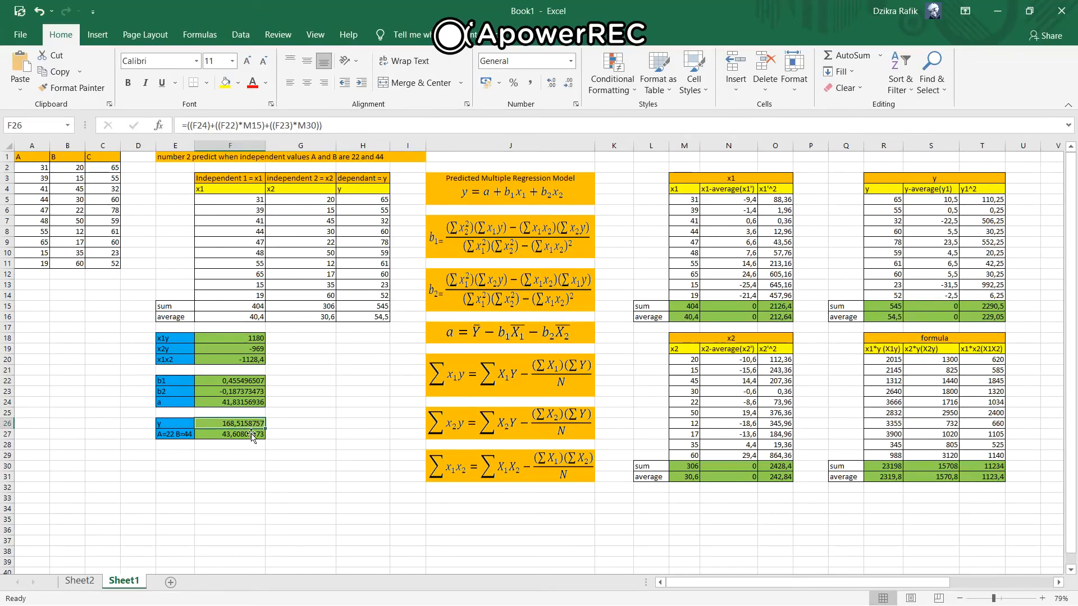
{"action": "left_click", "coordinate": [243, 436]}
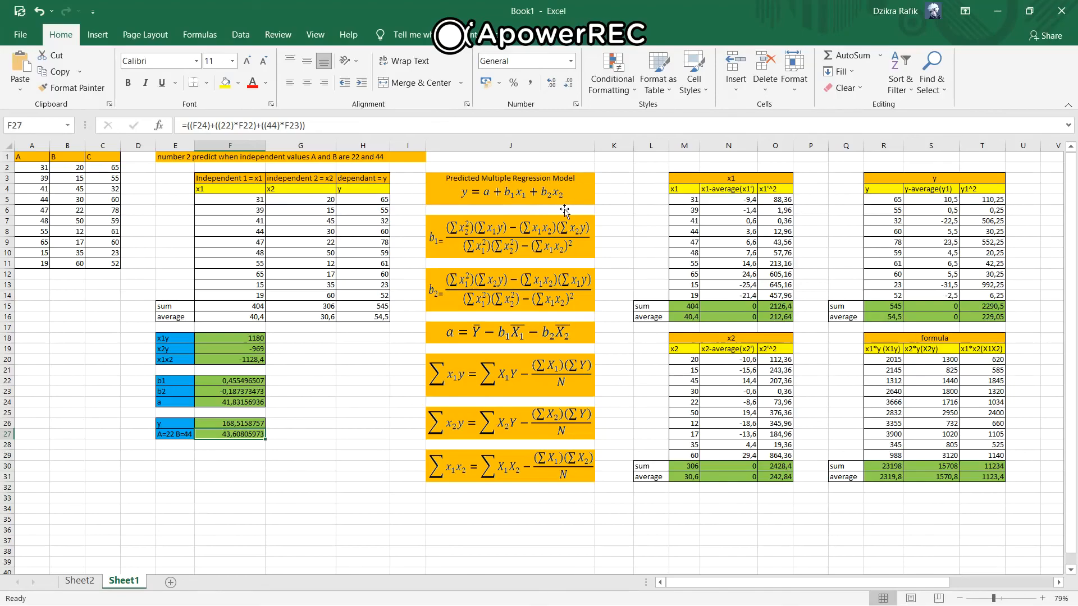
{"action": "left_click", "coordinate": [255, 437]}
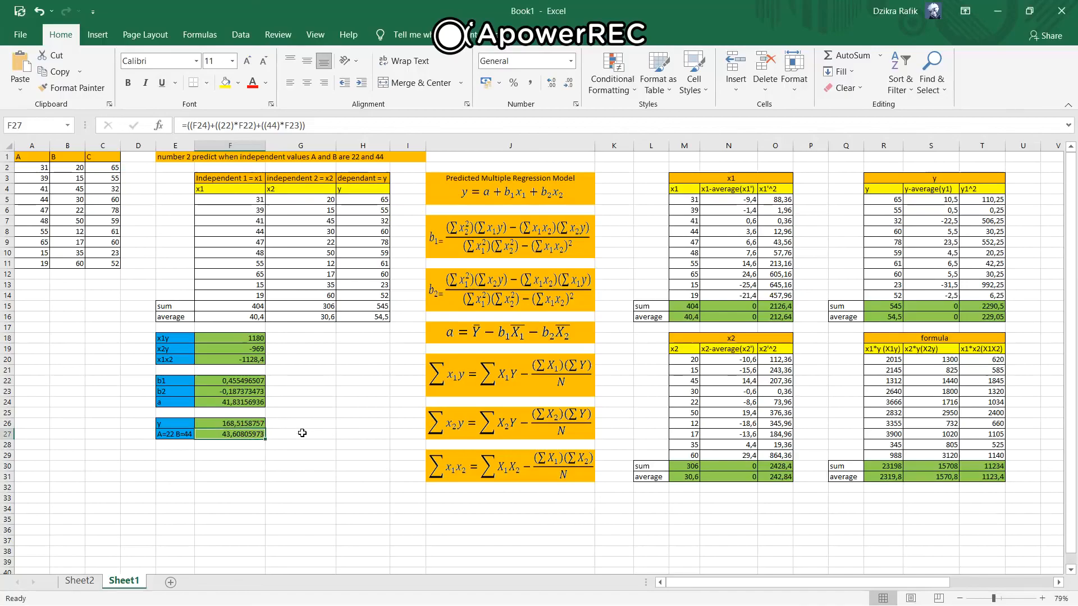